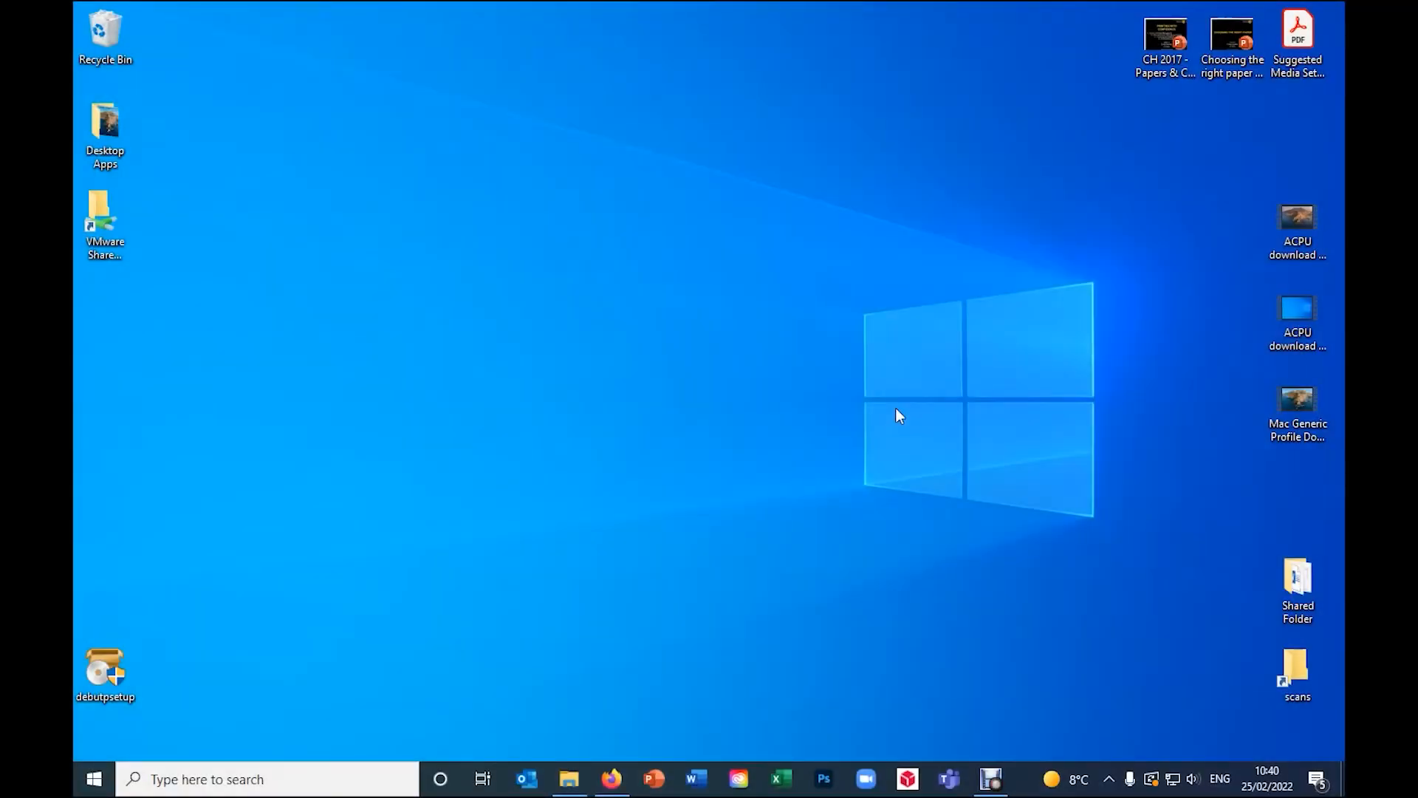
# - Bring the PermaJet site back up in Firefox and go to its ICC Profiles page
pyautogui.click(607, 779)
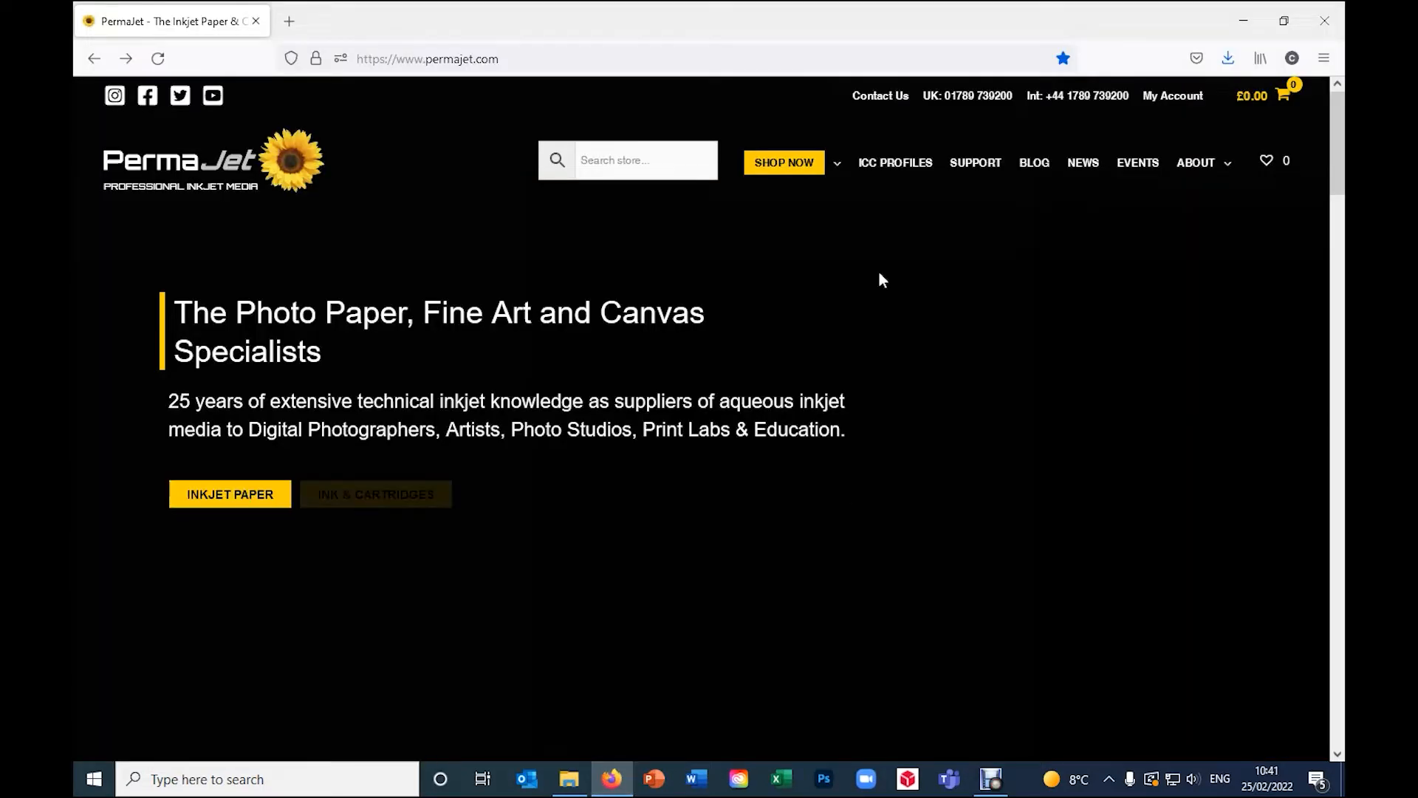
pyautogui.click(896, 163)
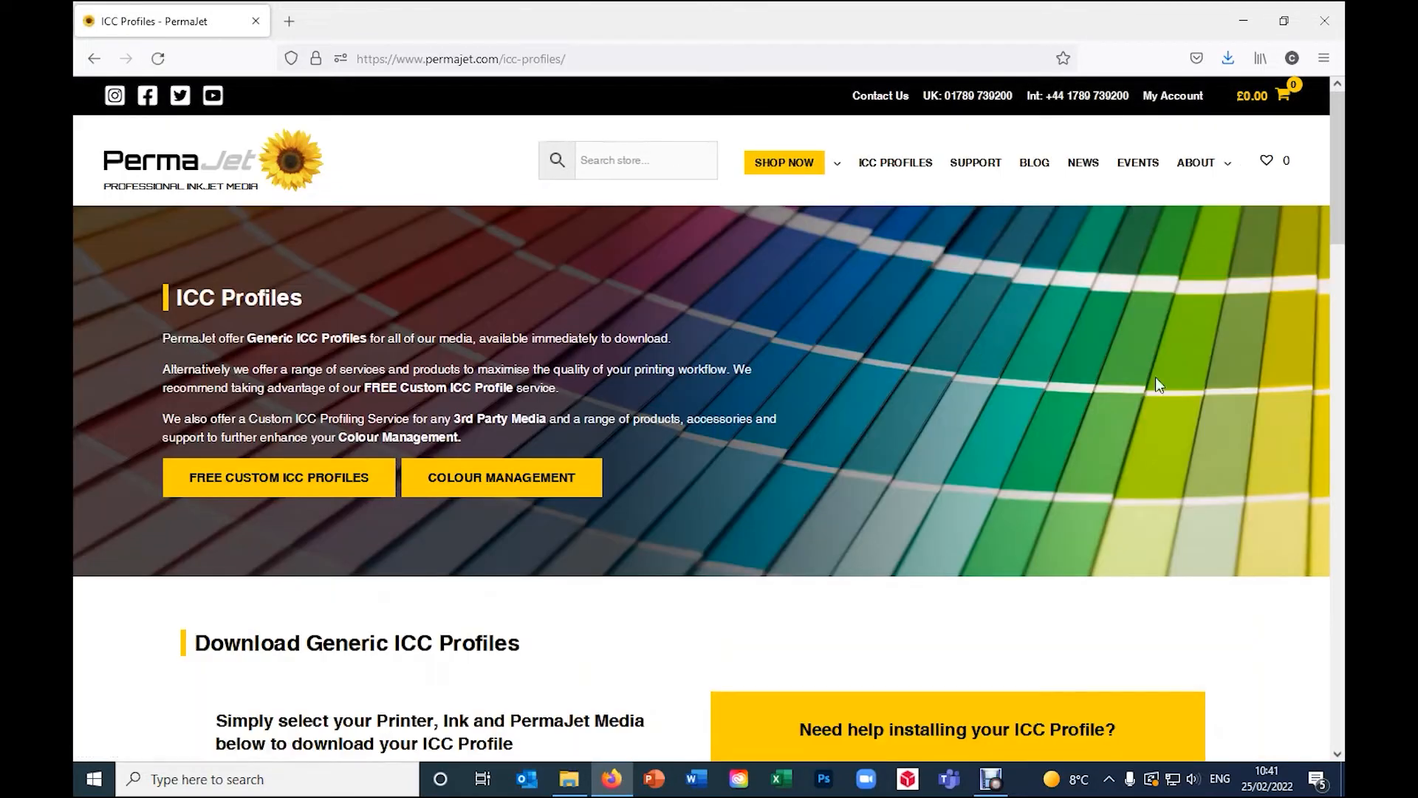
pyautogui.scroll(-5, 1156, 377)
pyautogui.scroll(-2, 1156, 376)
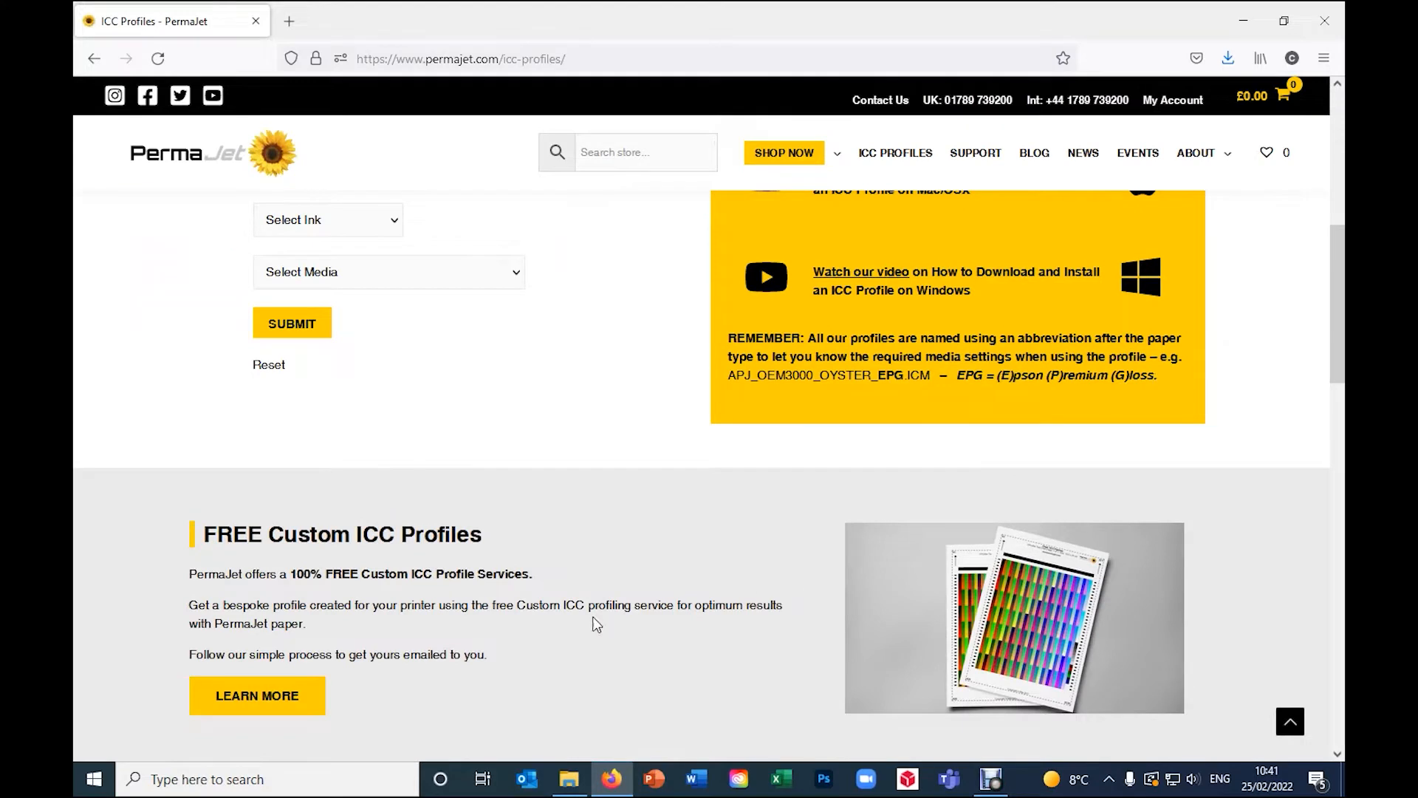
# - Download the PermaJet custom profiling documents and utility zip pack from the free profiles page
pyautogui.click(264, 698)
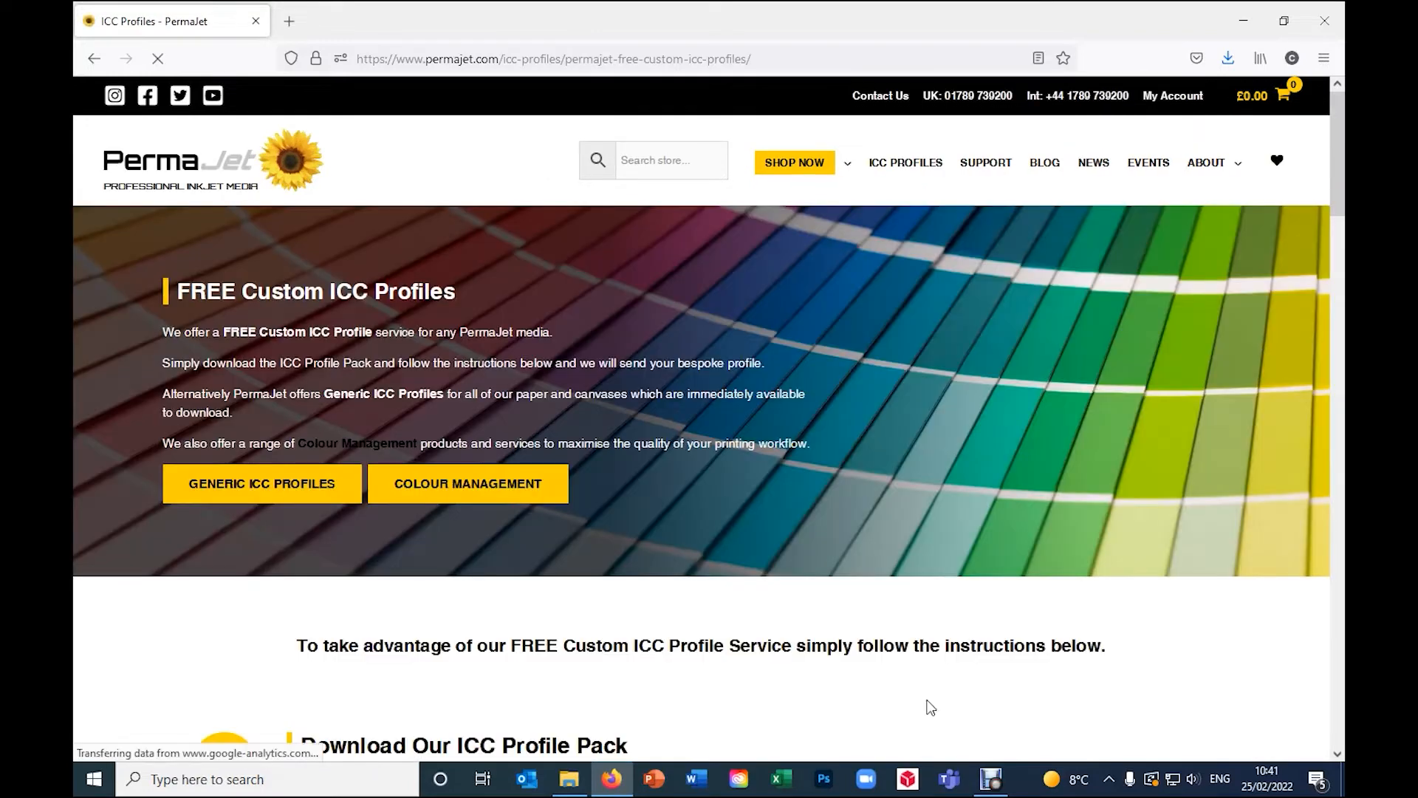
pyautogui.scroll(-4, 1213, 577)
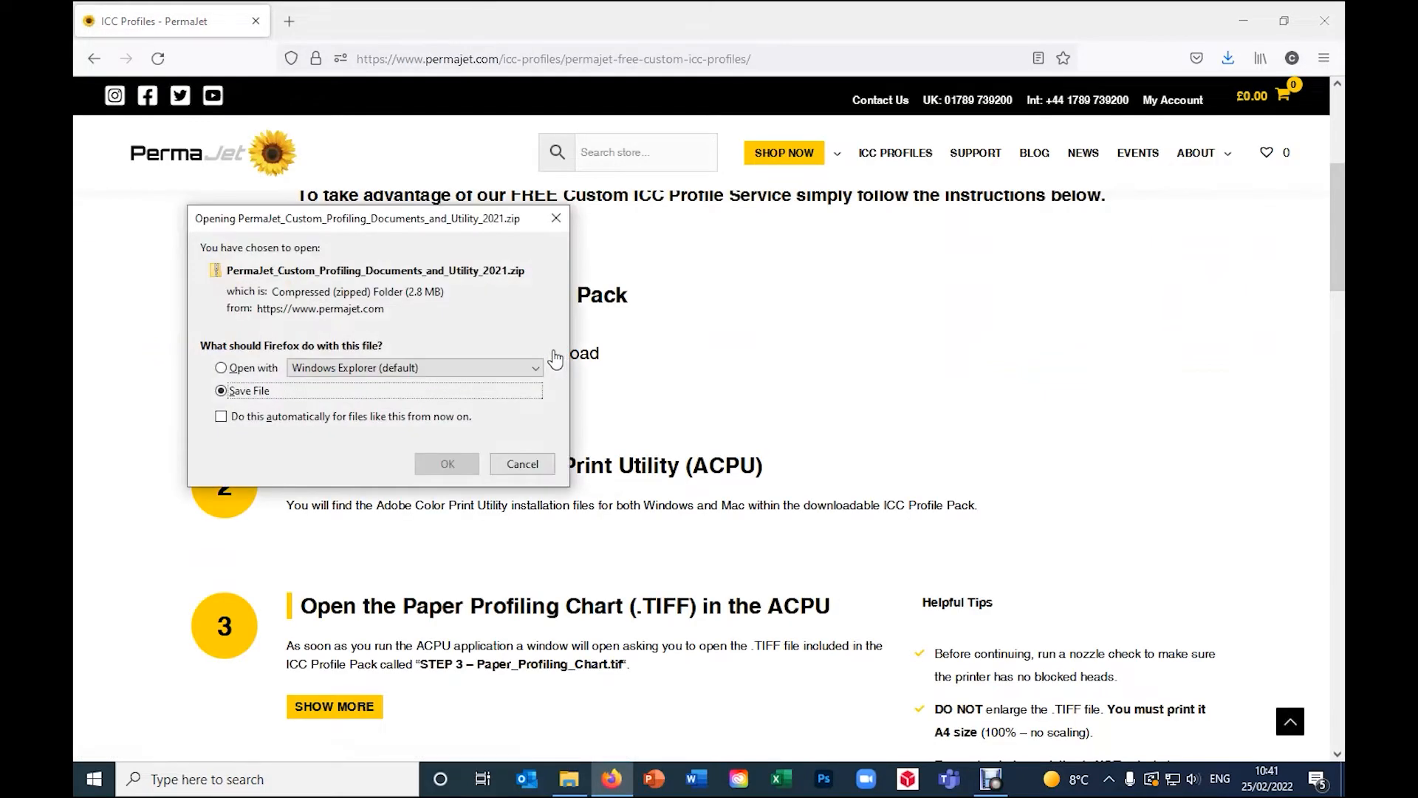
pyautogui.click(448, 463)
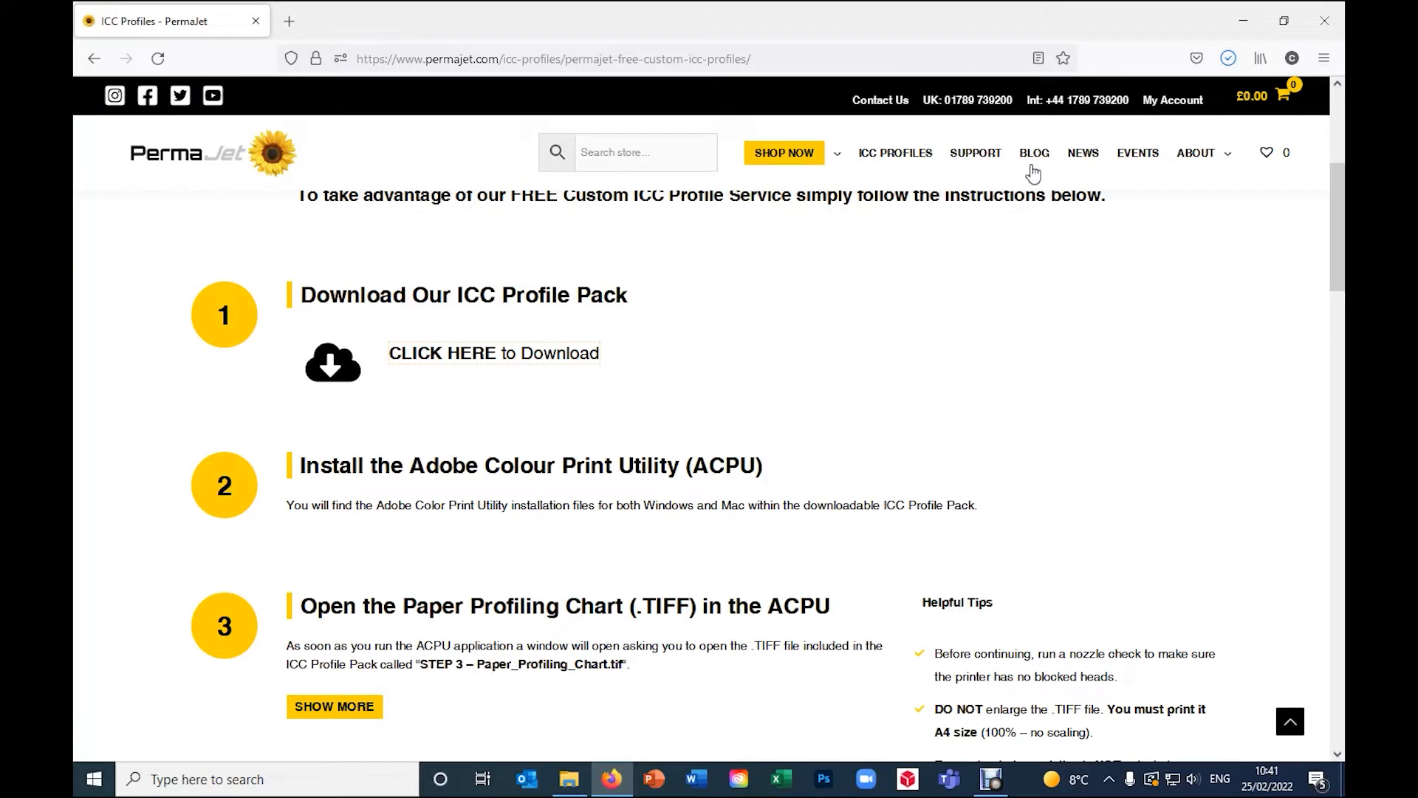
# - Minimise the browser and open the downloaded profiling pack zip in File Explorer
pyautogui.click(1246, 21)
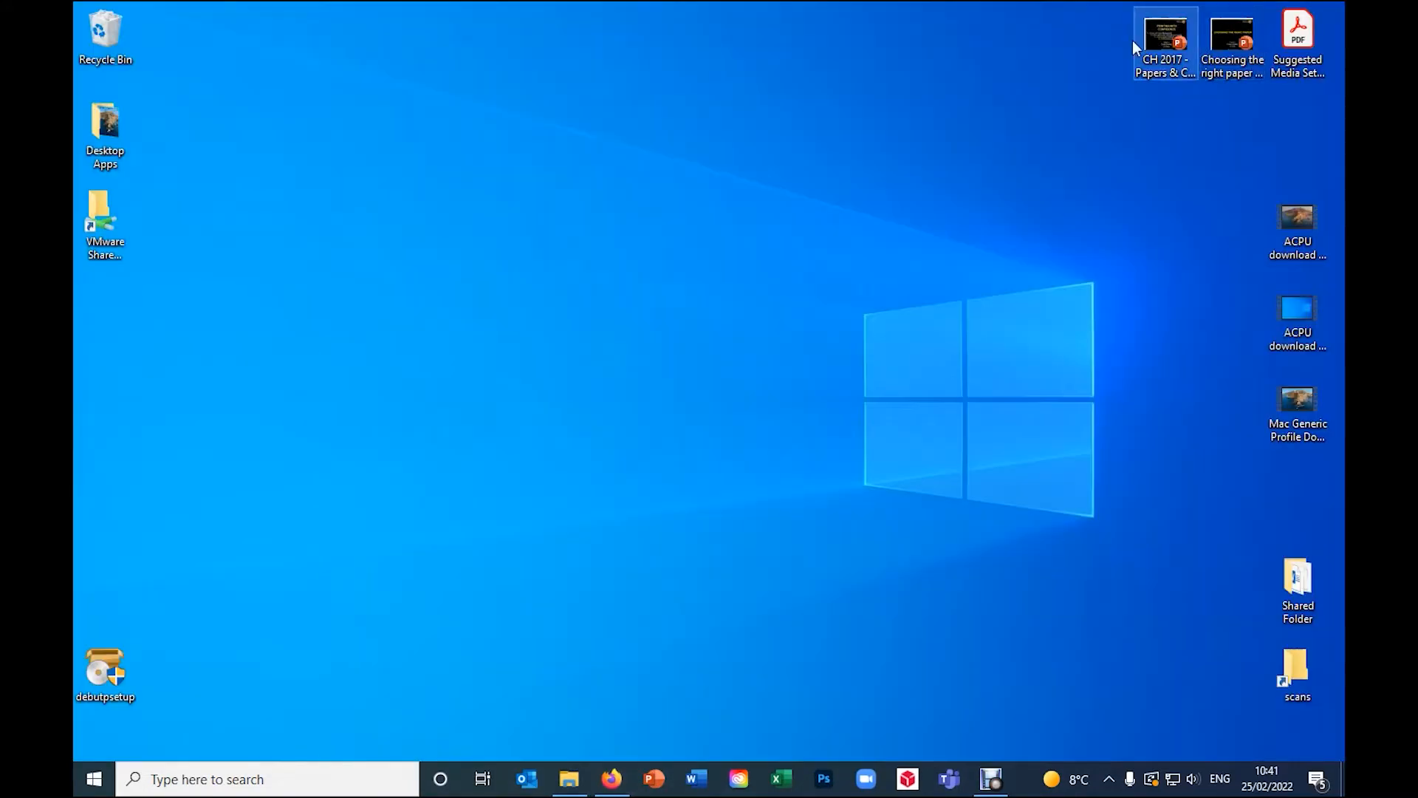
pyautogui.click(570, 779)
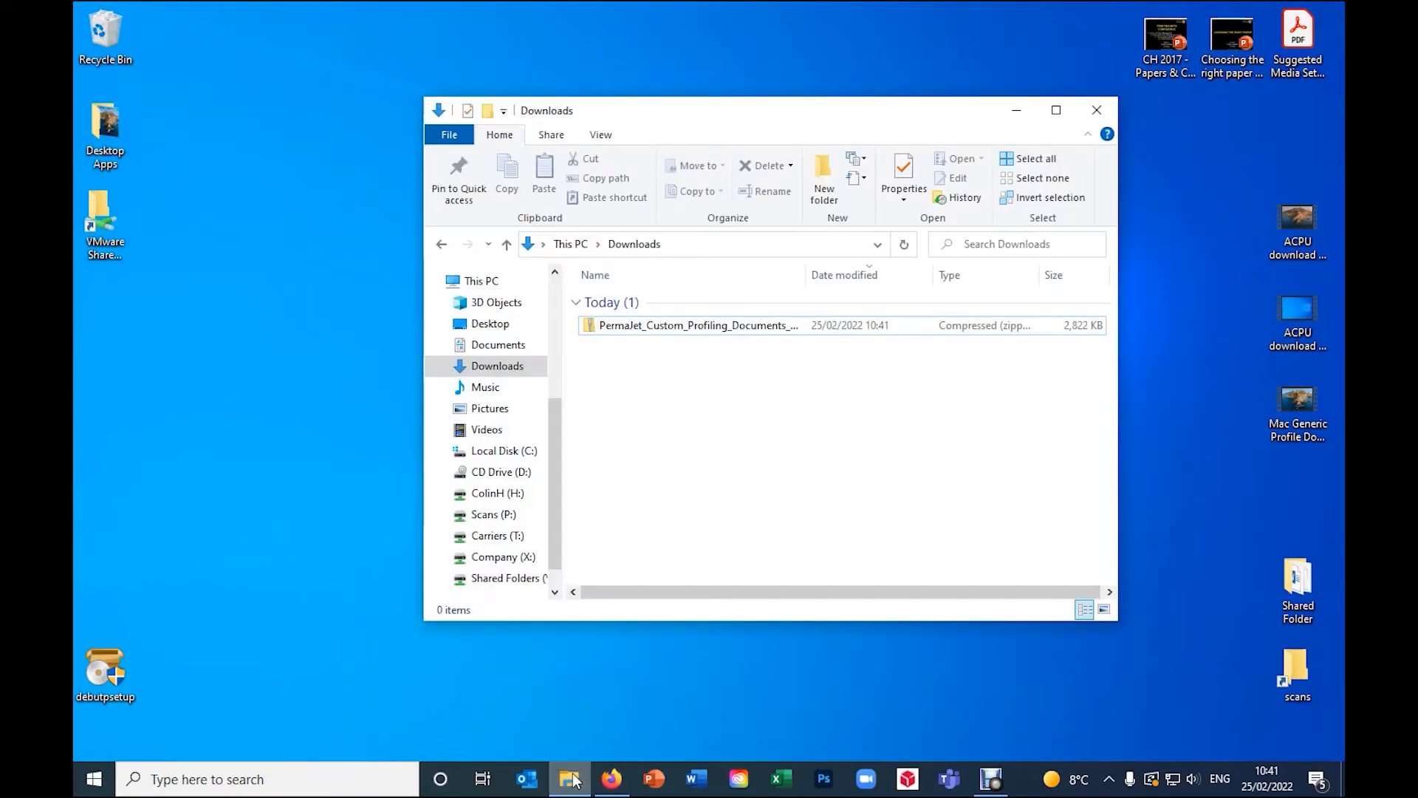
pyautogui.doubleClick(591, 322)
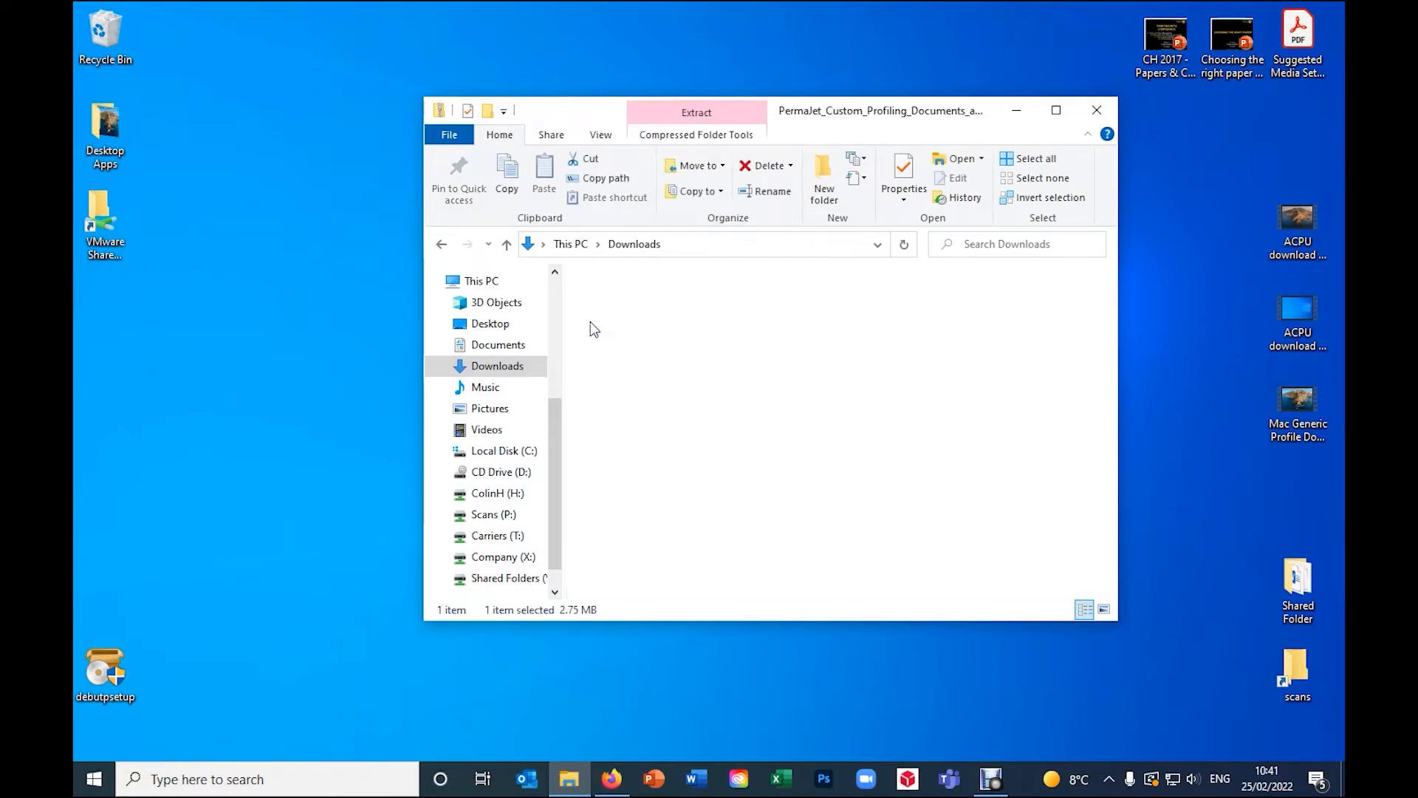
# - Copy the STEP 1 PDF, STEP 2 WINDOWS utility and STEP 3 chart TIFF onto the desktop
pyautogui.click(637, 302)
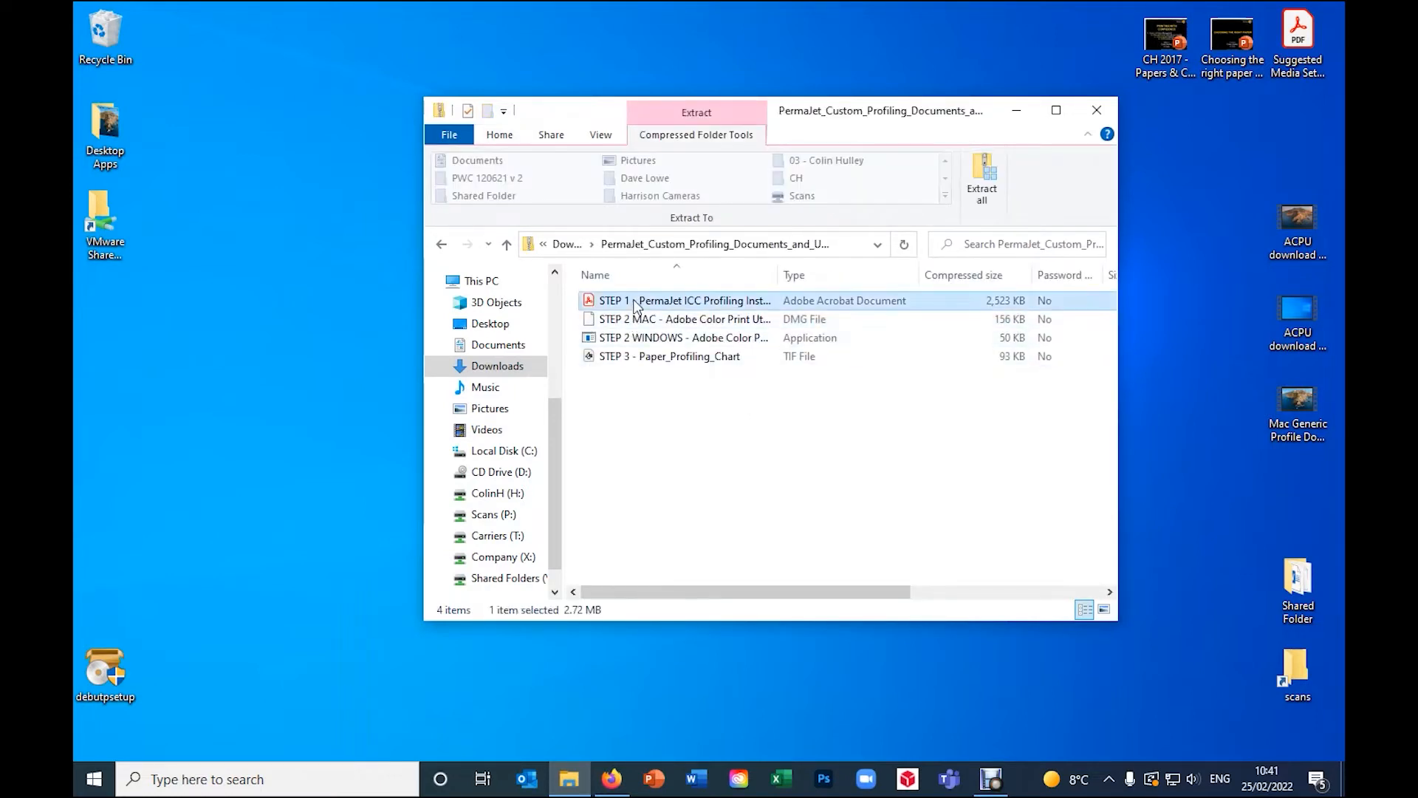
pyautogui.keyDown('ctrl'); pyautogui.click(646, 338); pyautogui.keyUp('ctrl')
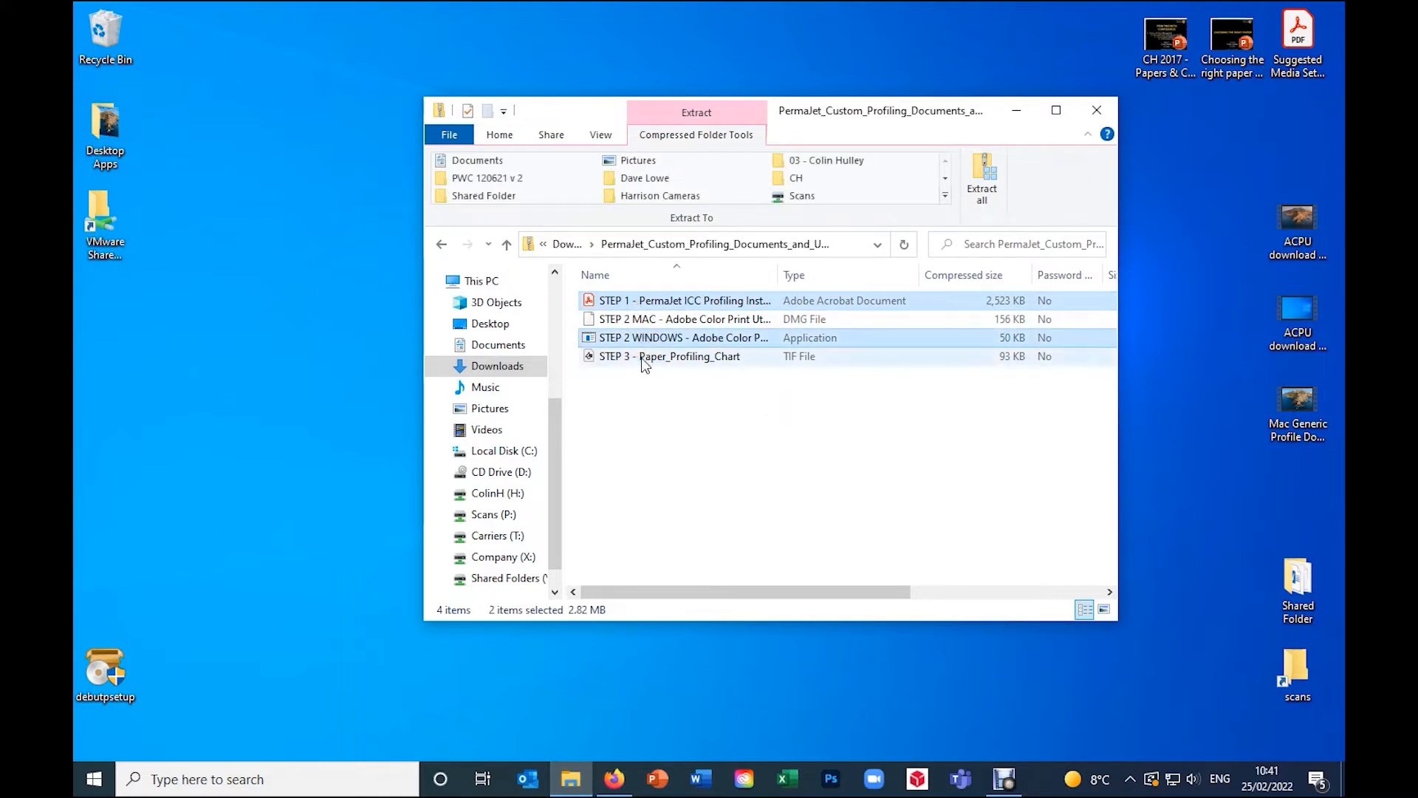
pyautogui.keyDown('ctrl'); pyautogui.click(645, 357); pyautogui.keyUp('ctrl')
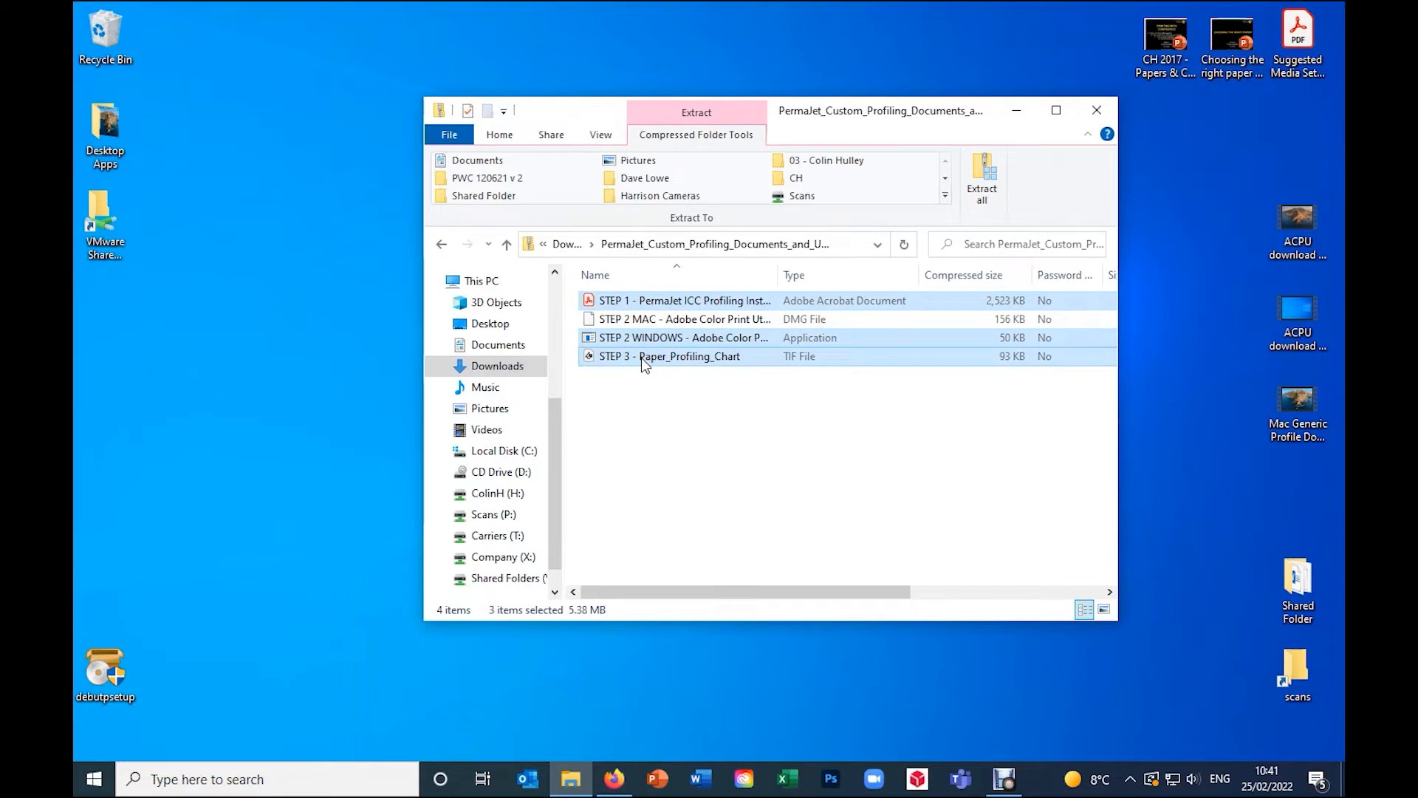
pyautogui.moveTo(642, 358); pyautogui.dragTo(209, 333)
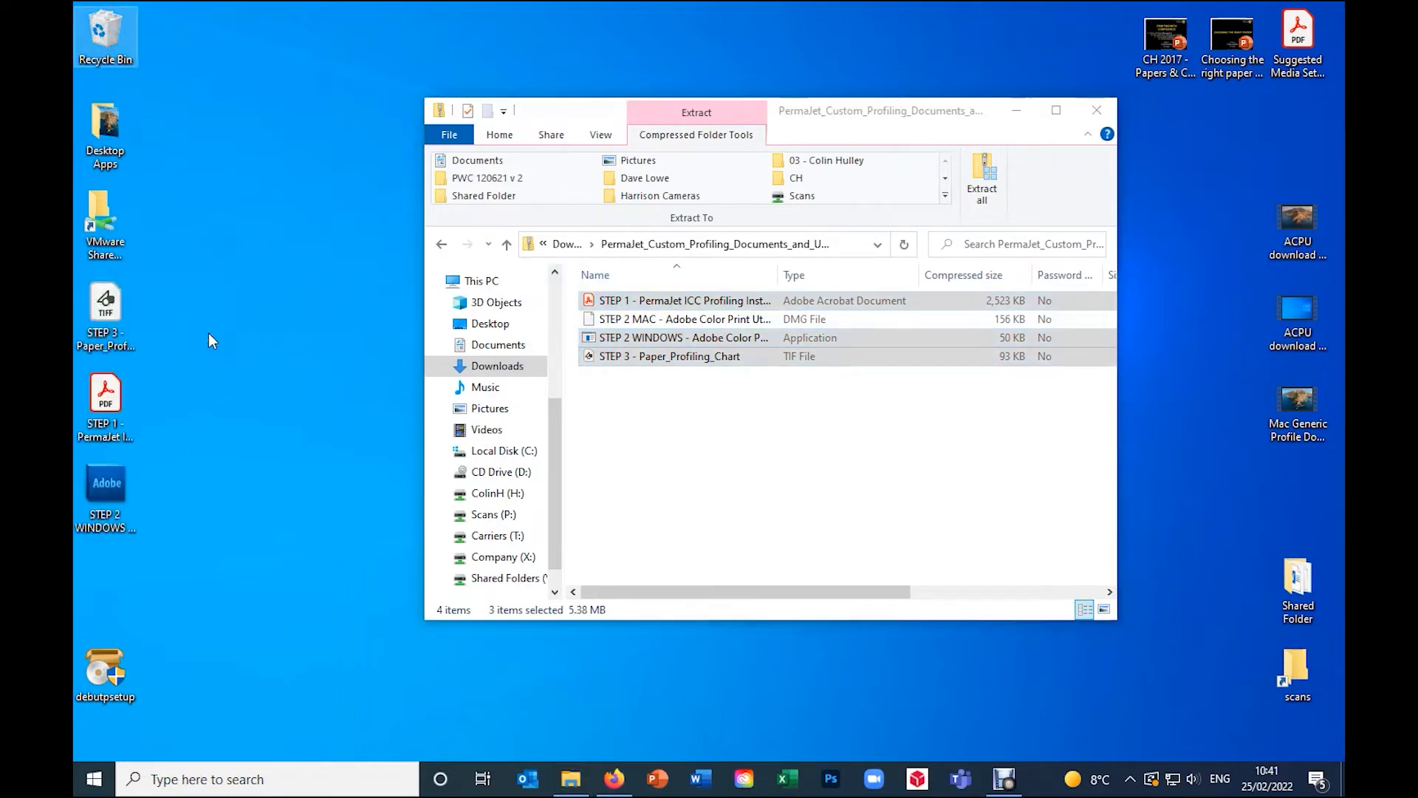
pyautogui.click(1019, 115)
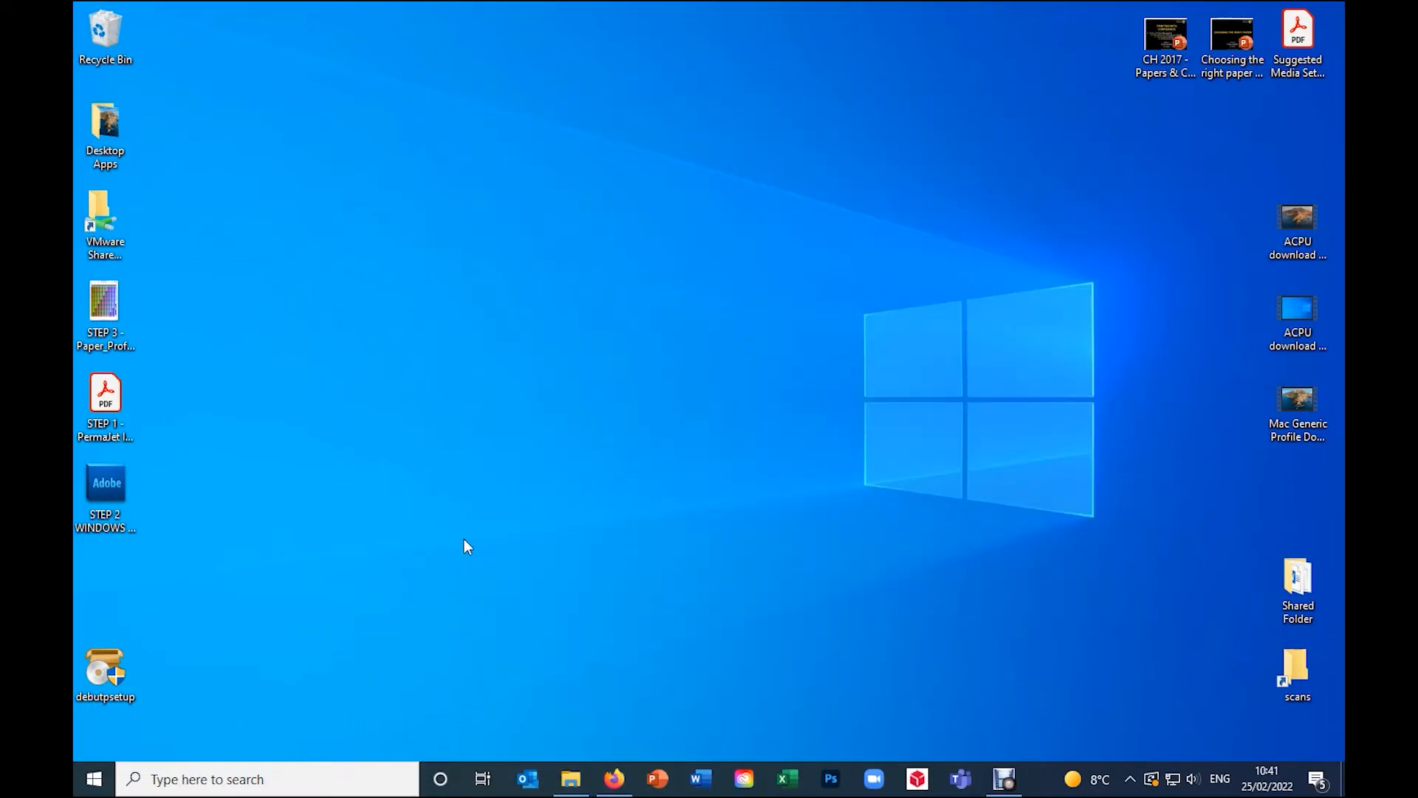
# - Launch the STEP 2 WINDOWS utility and load STEP 3 - Paper_Profiling_Chart from the desktop
pyautogui.doubleClick(105, 484)
pyautogui.click(106, 484)
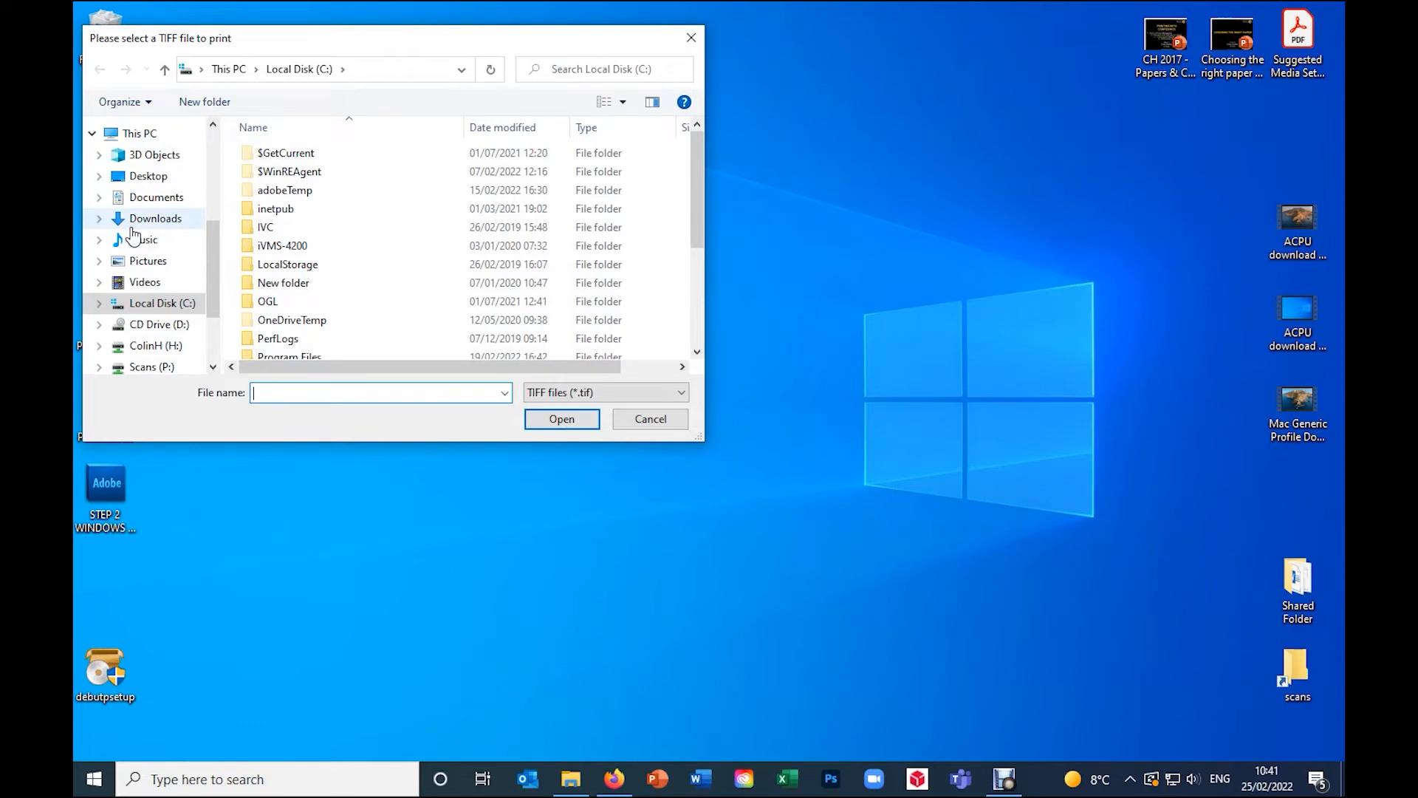
pyautogui.click(149, 177)
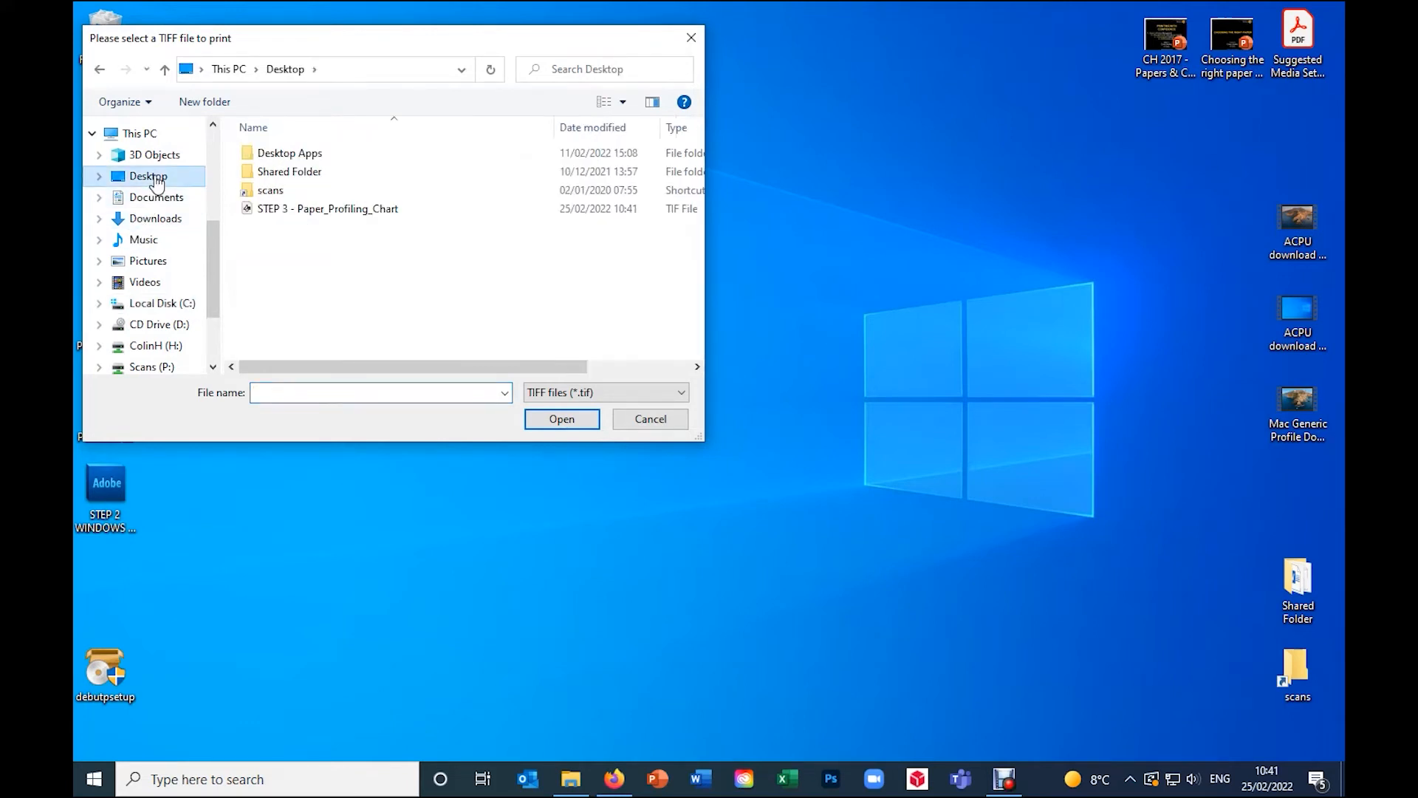
pyautogui.click(360, 209)
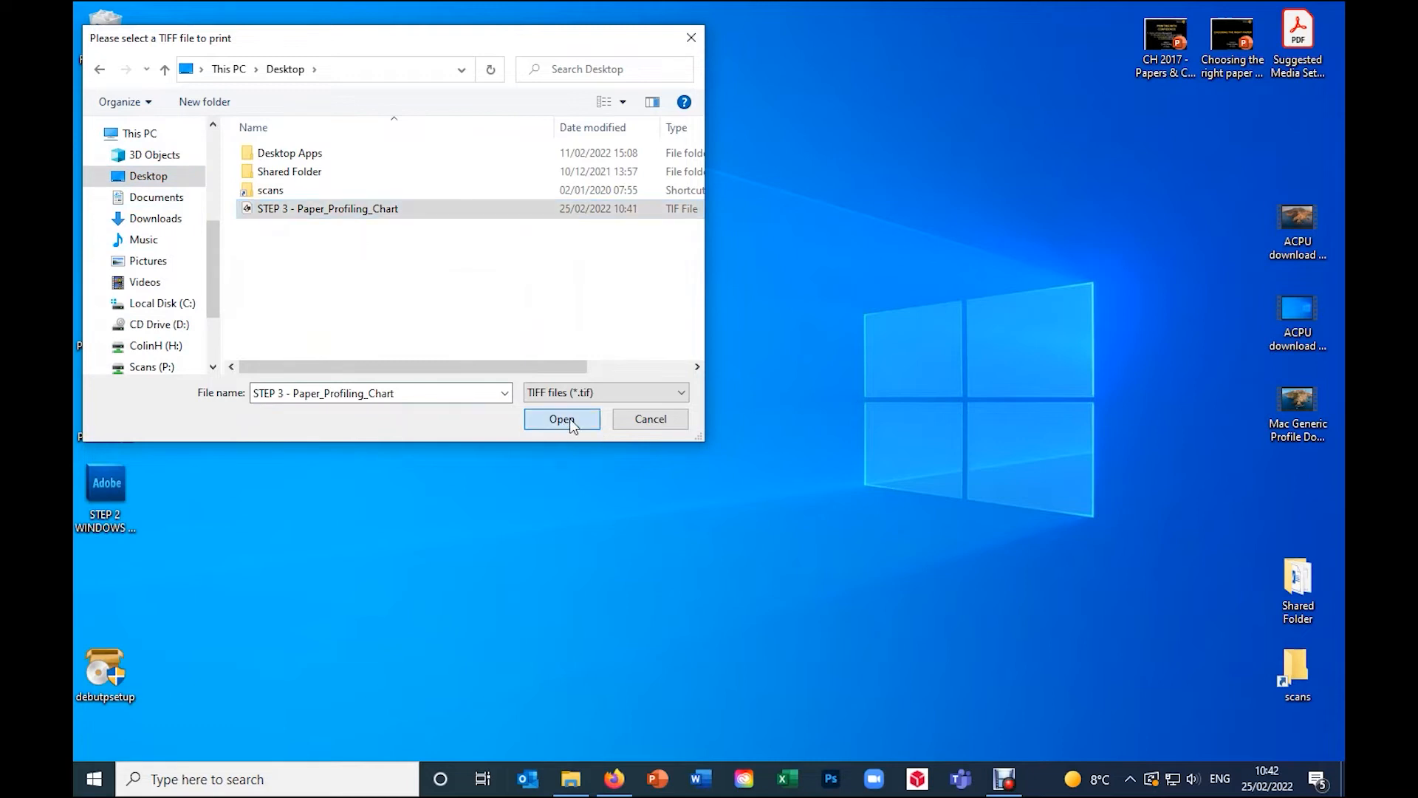
pyautogui.click(562, 419)
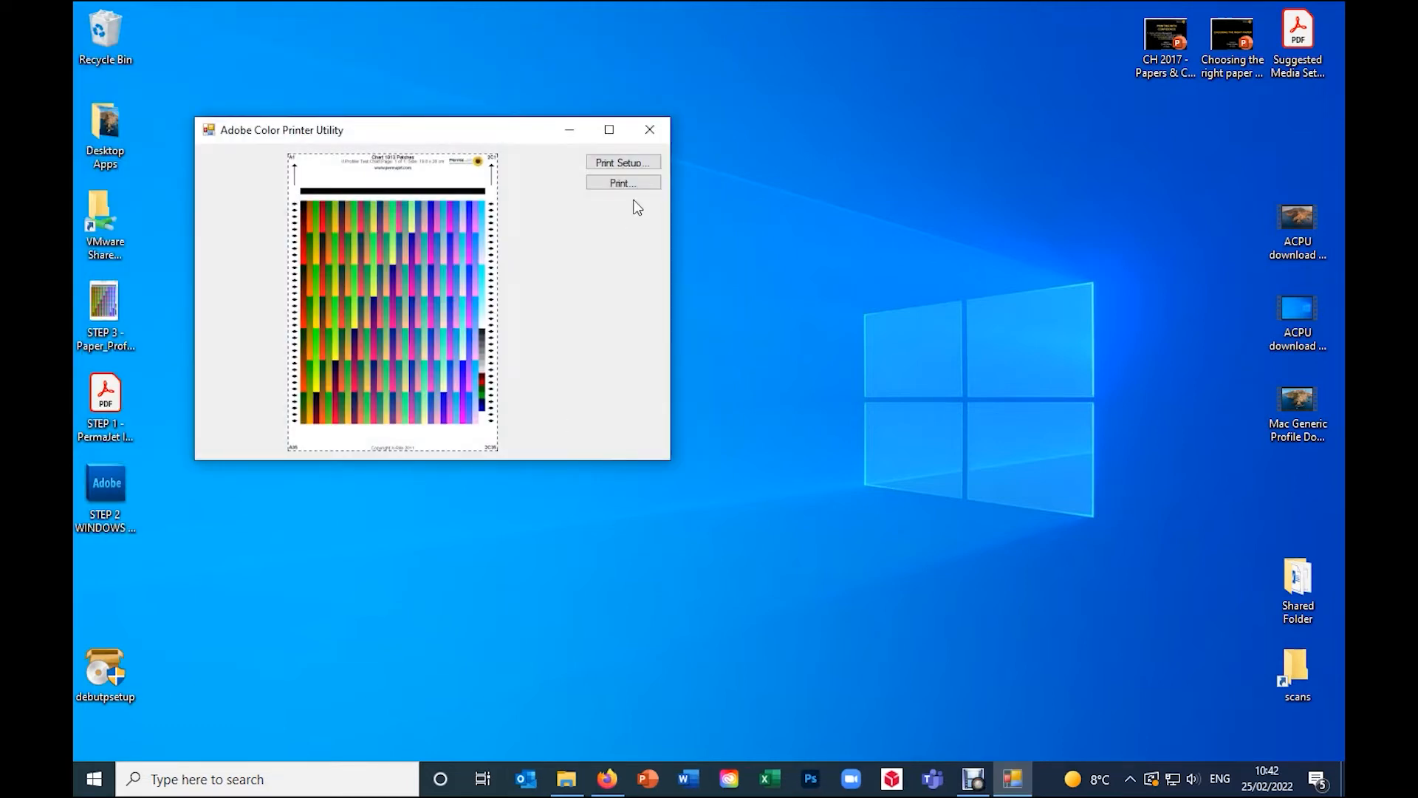
# - Accept the page setup and go into the EPSON SC-P700 driver properties
pyautogui.click(622, 182)
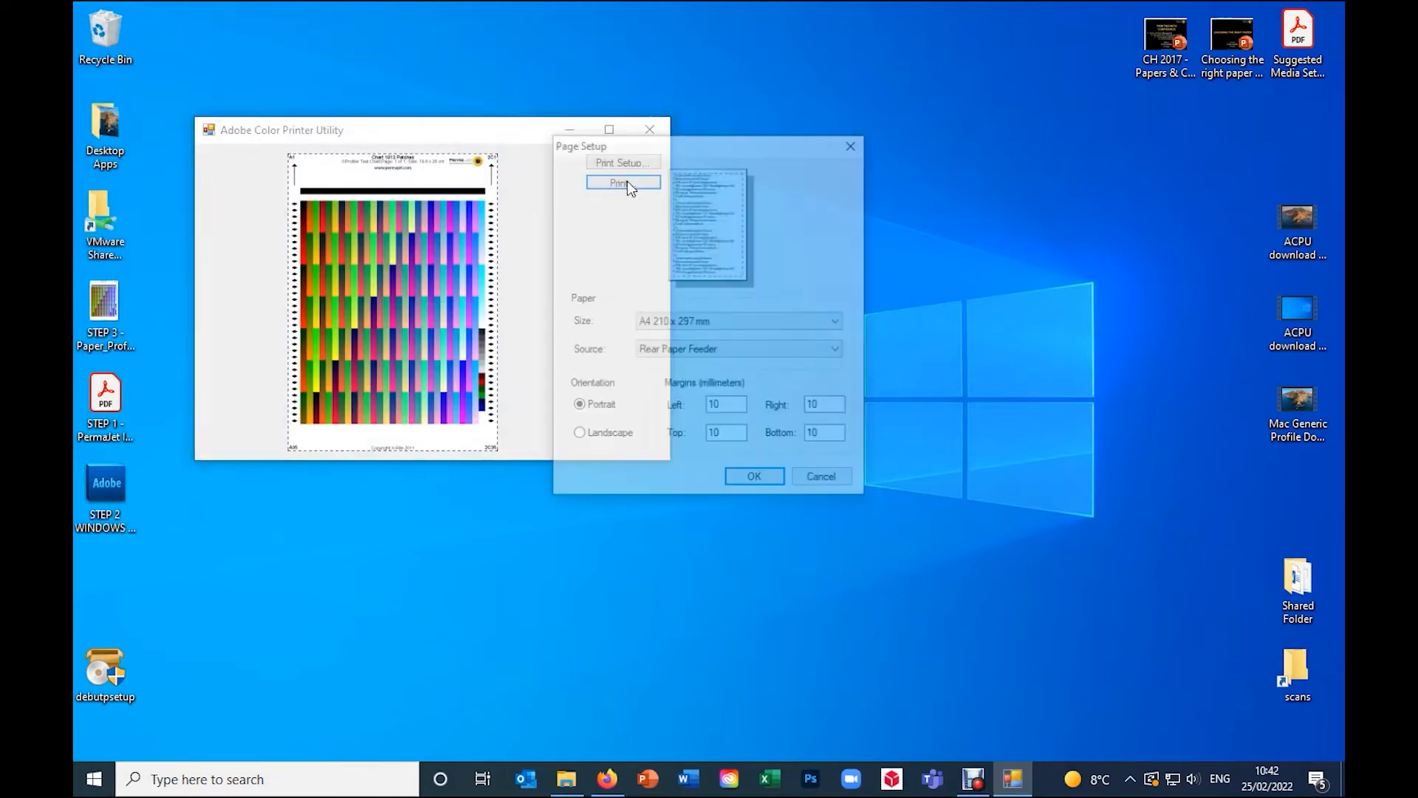
pyautogui.click(766, 481)
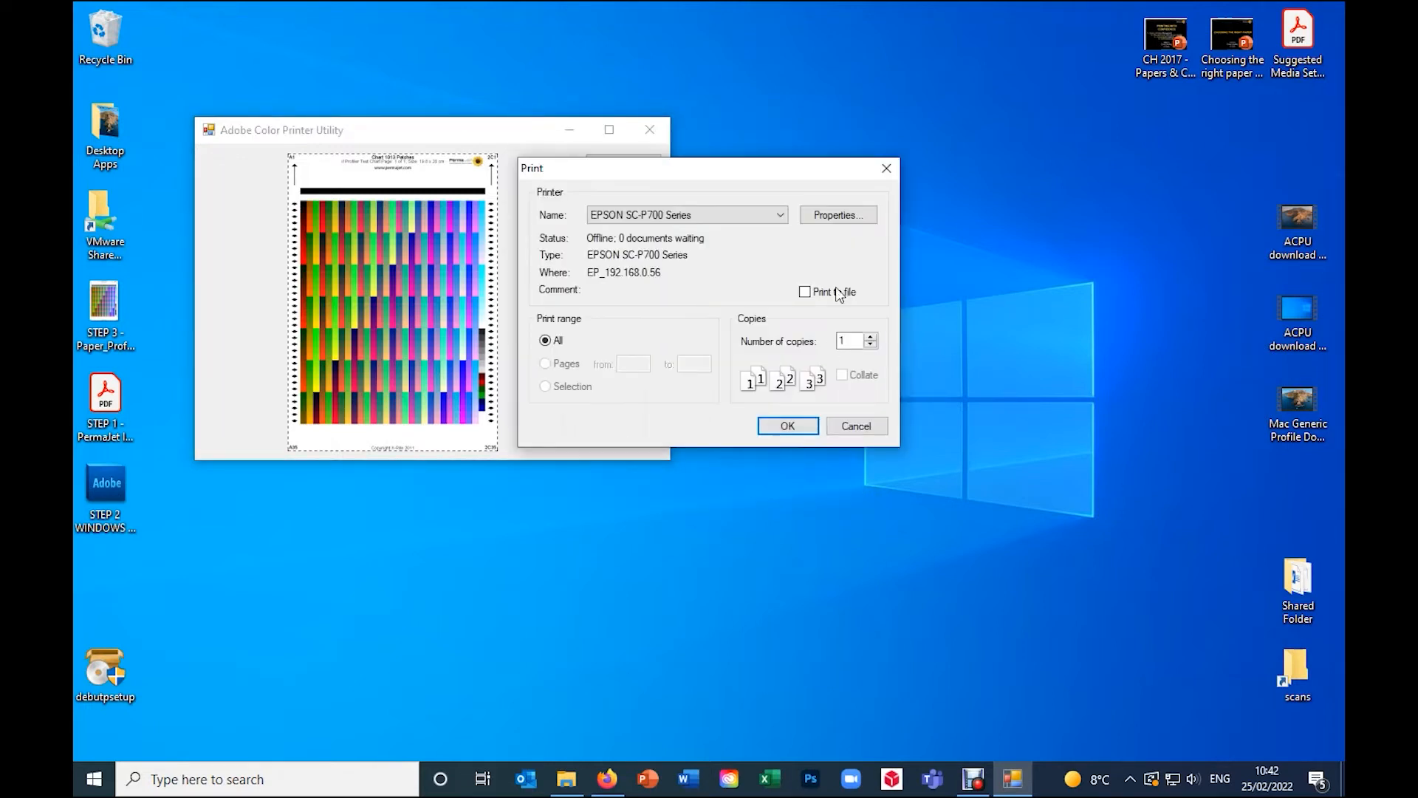
pyautogui.click(840, 215)
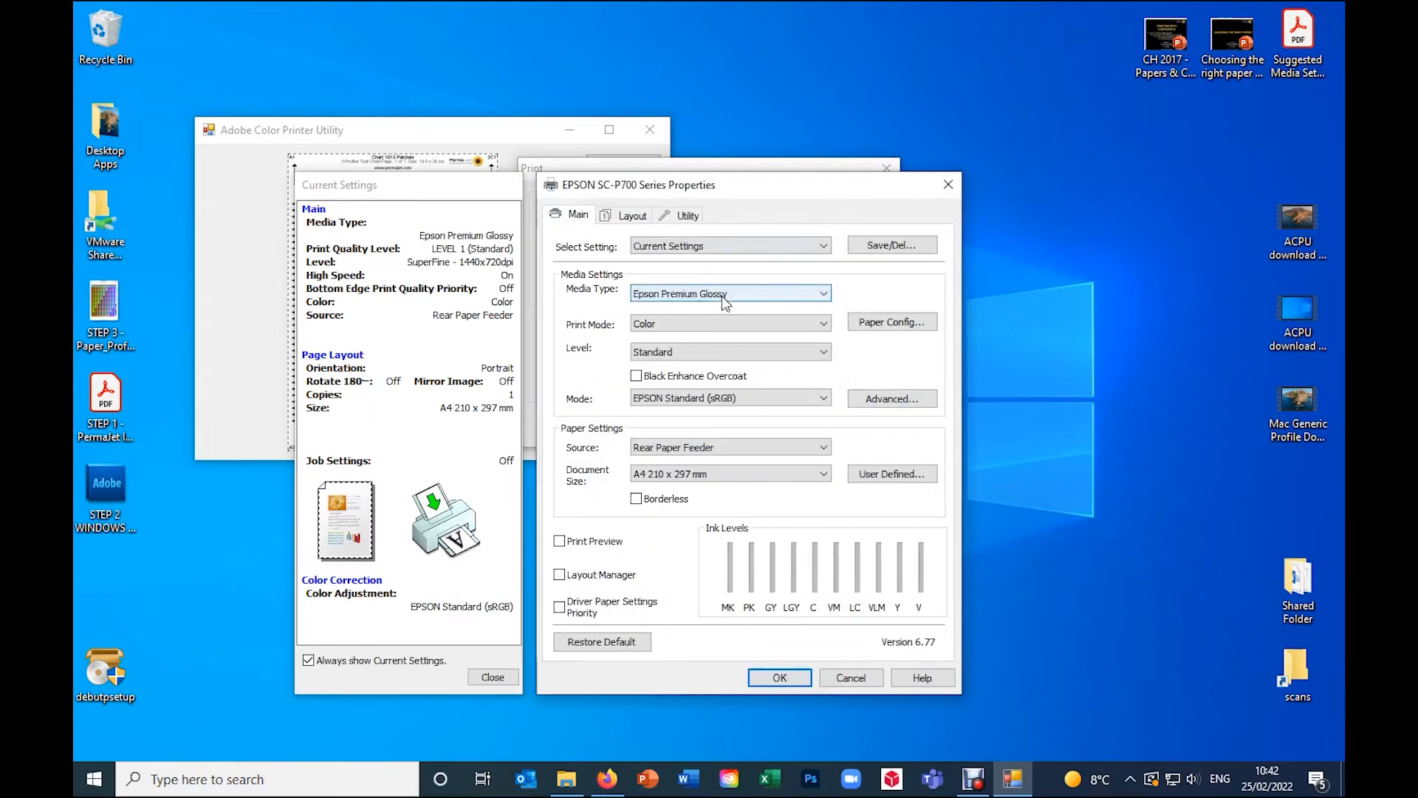
# - Keep Epson Premium Glossy media and set colour mode to Off (No Color Adjustment)
pyautogui.click(723, 294)
pyautogui.moveTo(698, 315)
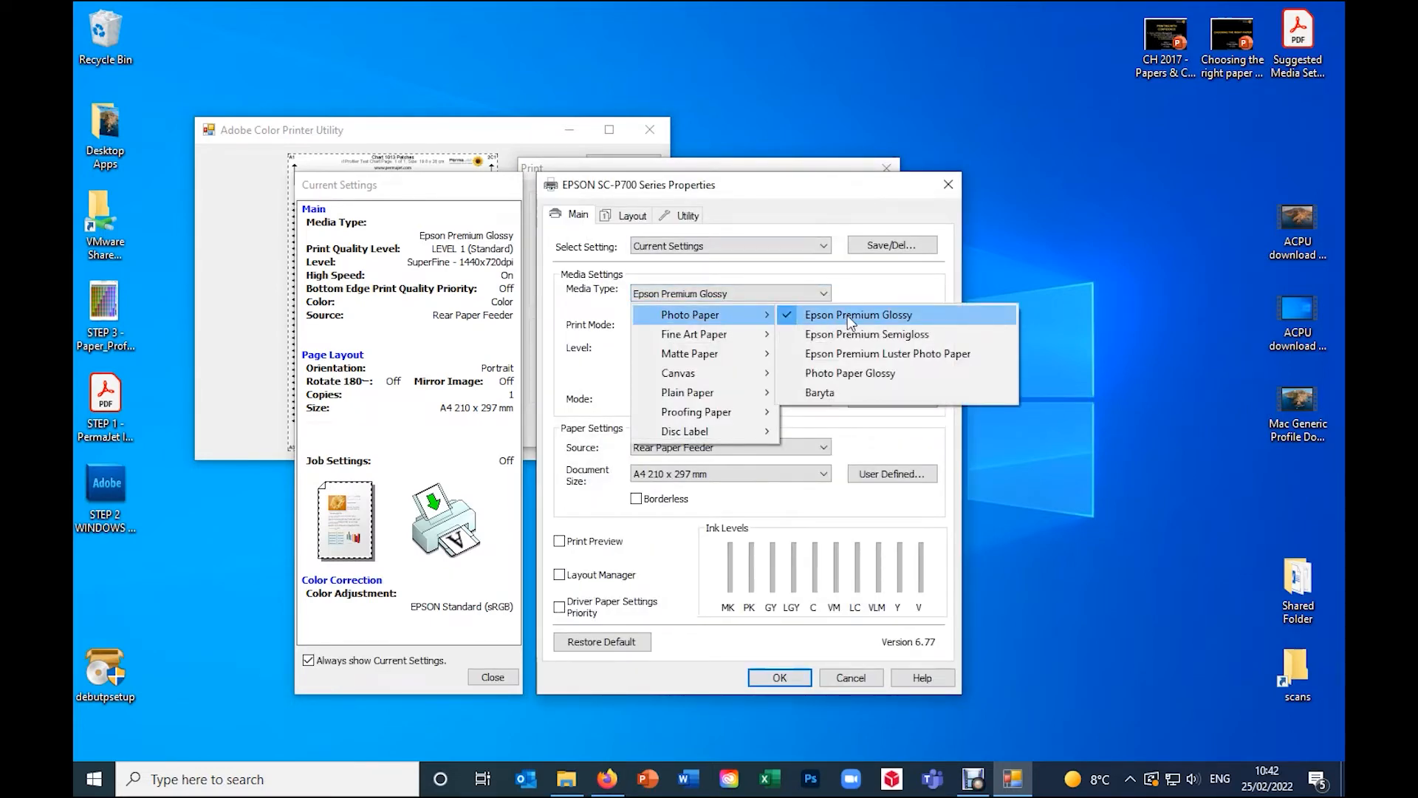
pyautogui.click(852, 321)
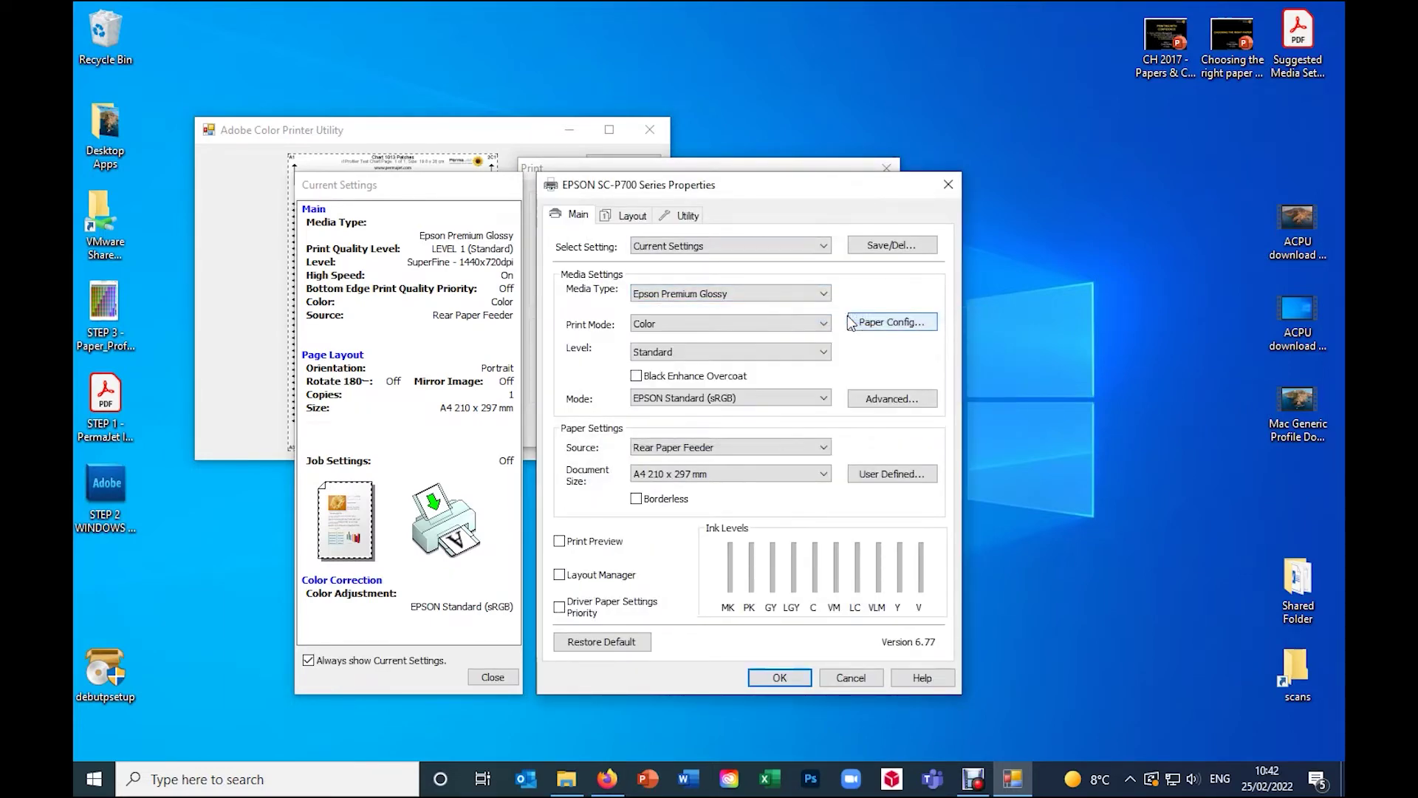
pyautogui.click(816, 399)
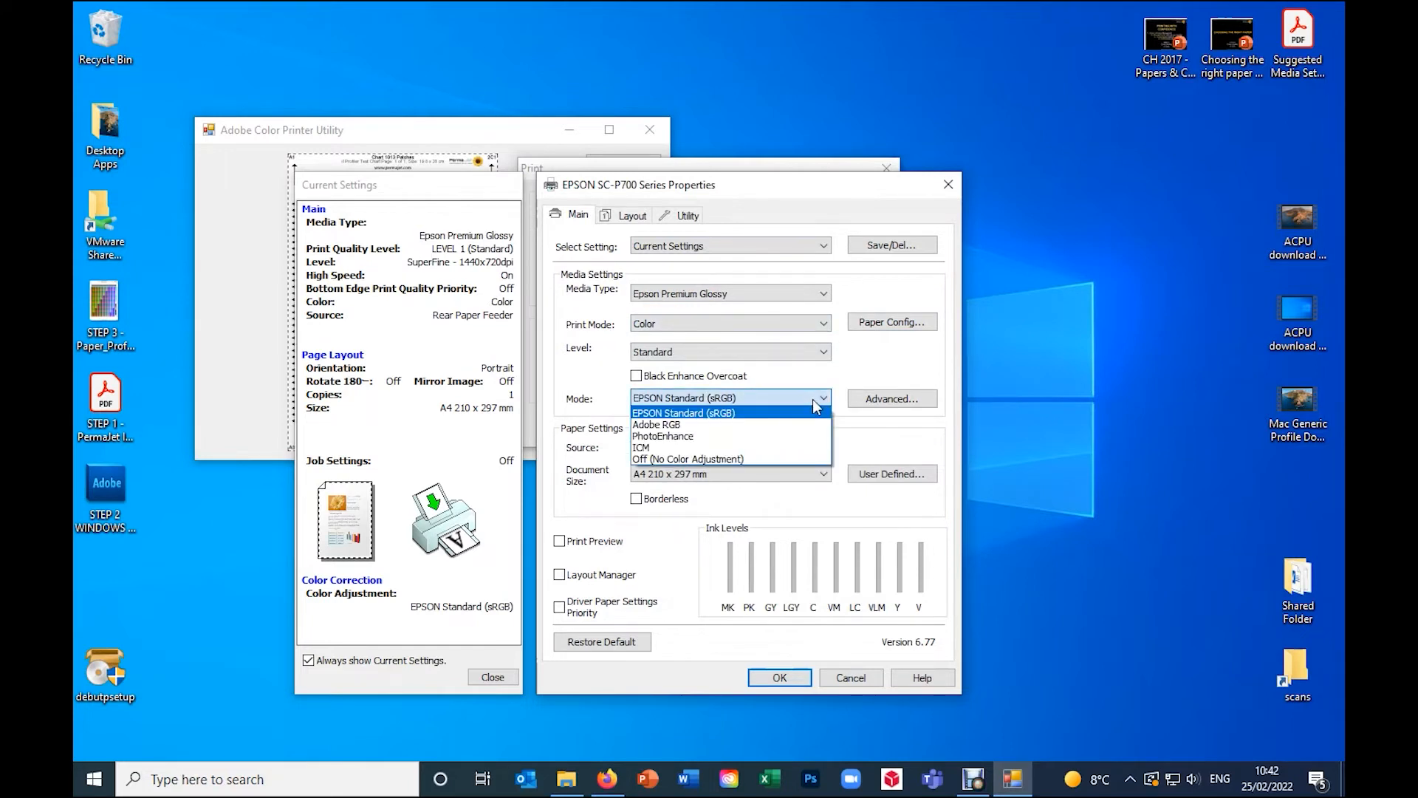
pyautogui.click(718, 461)
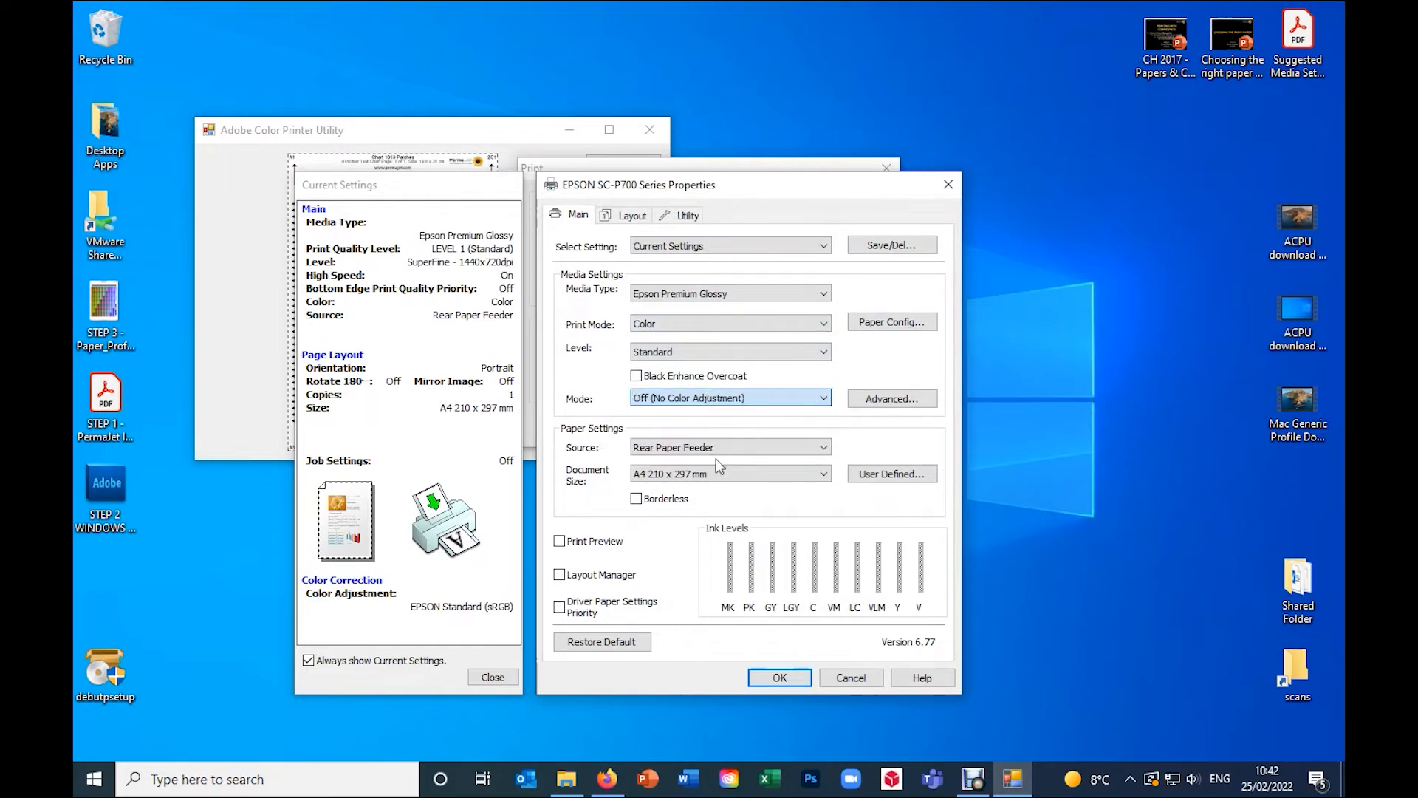
pyautogui.click(780, 678)
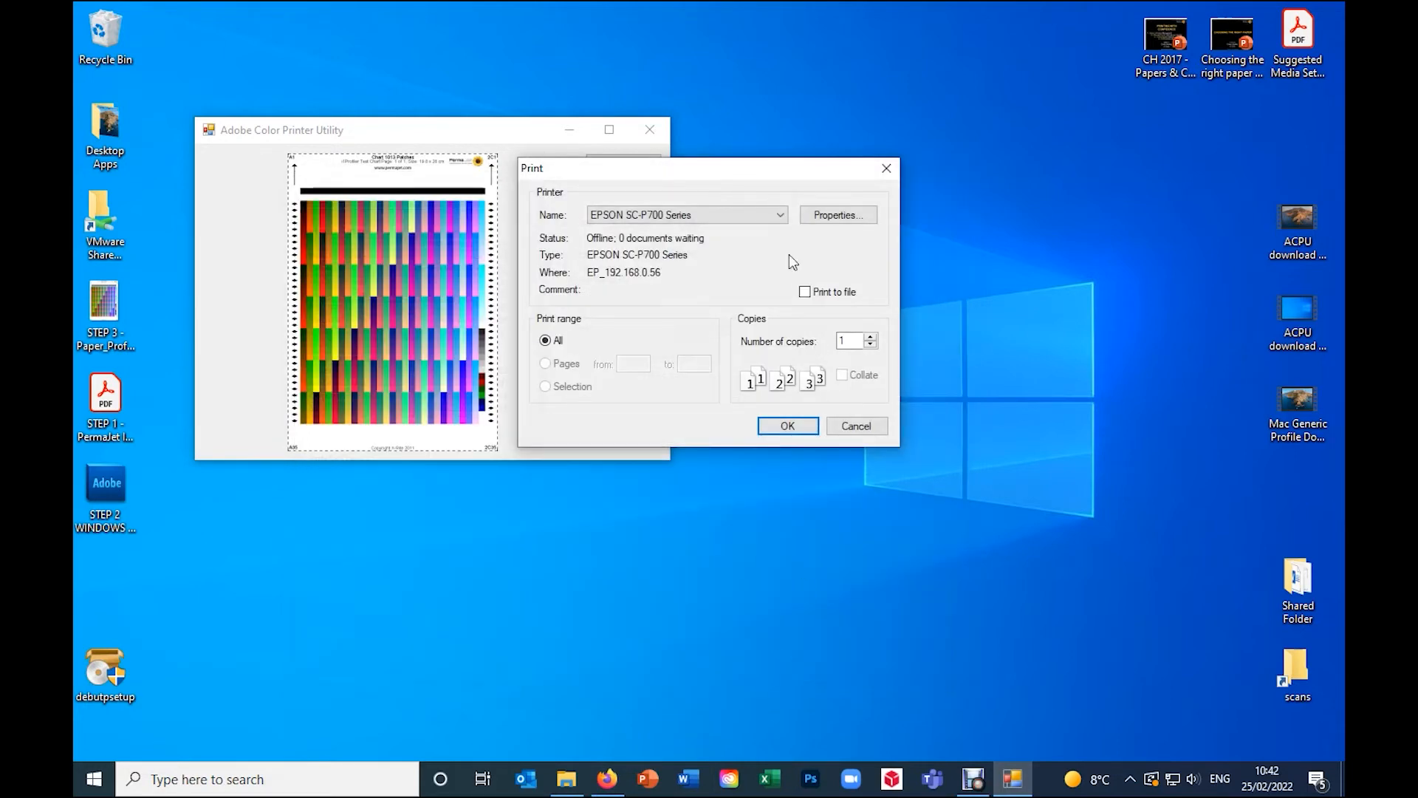
# - Select the Canon PRO-300 series printer and go into its driver's main settings
pyautogui.click(779, 218)
pyautogui.click(780, 218)
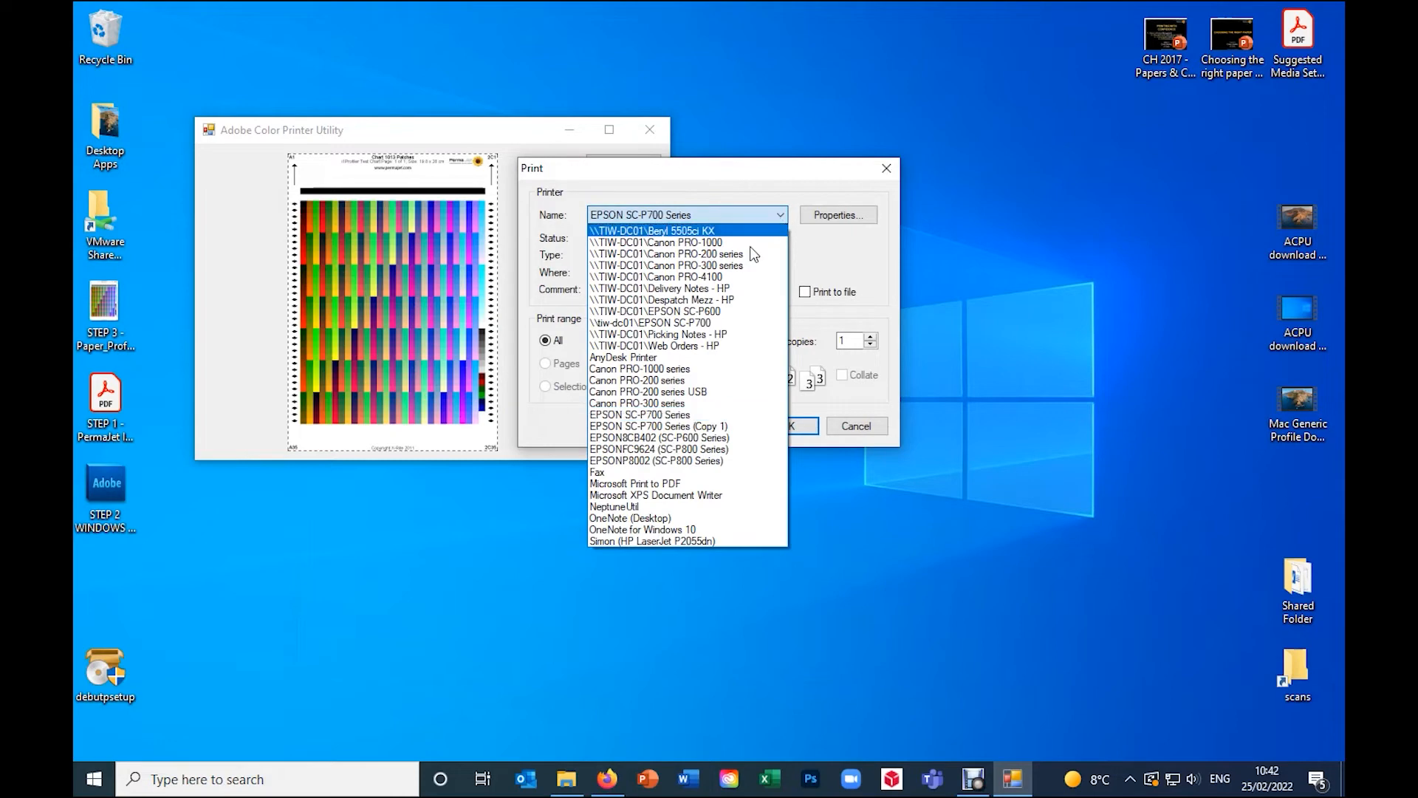
pyautogui.click(669, 408)
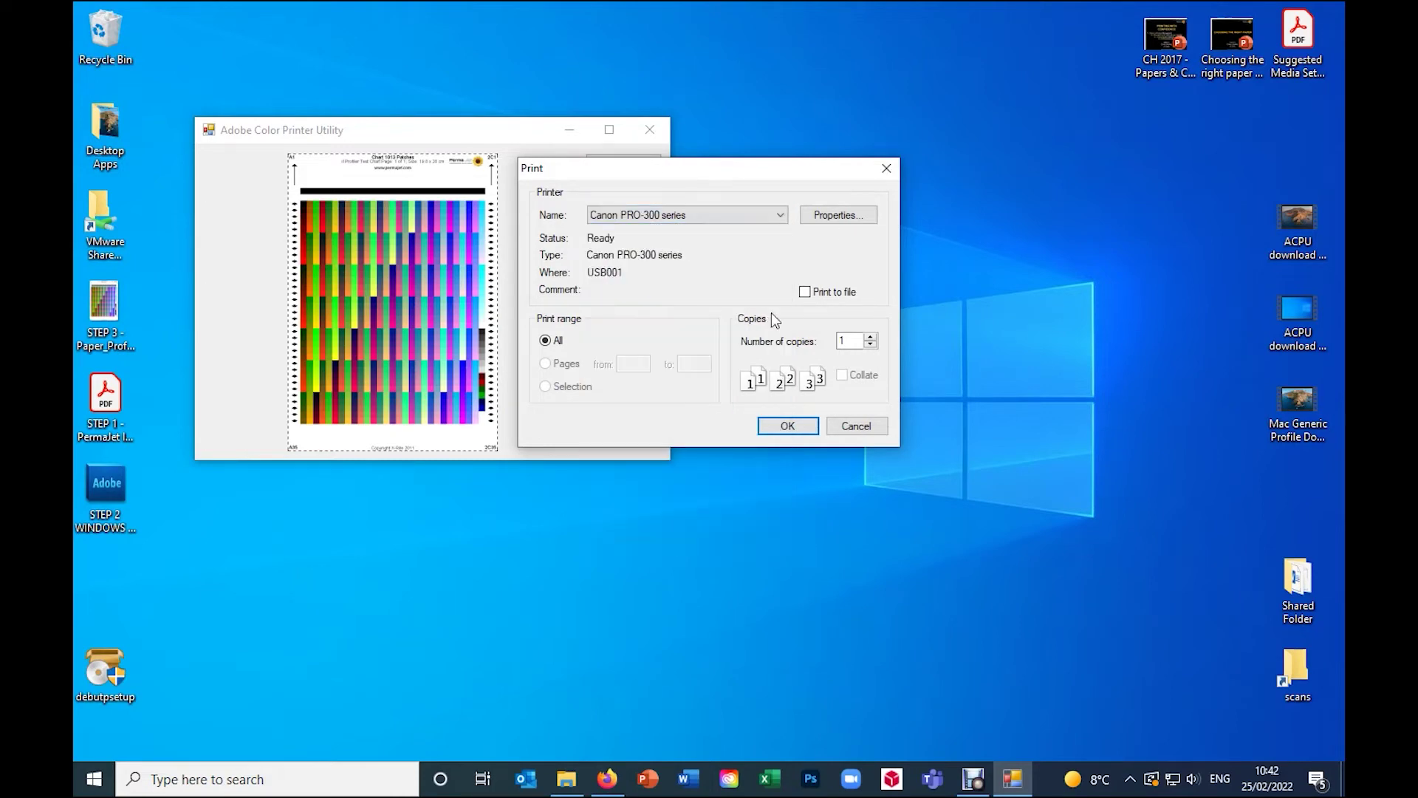
pyautogui.click(840, 217)
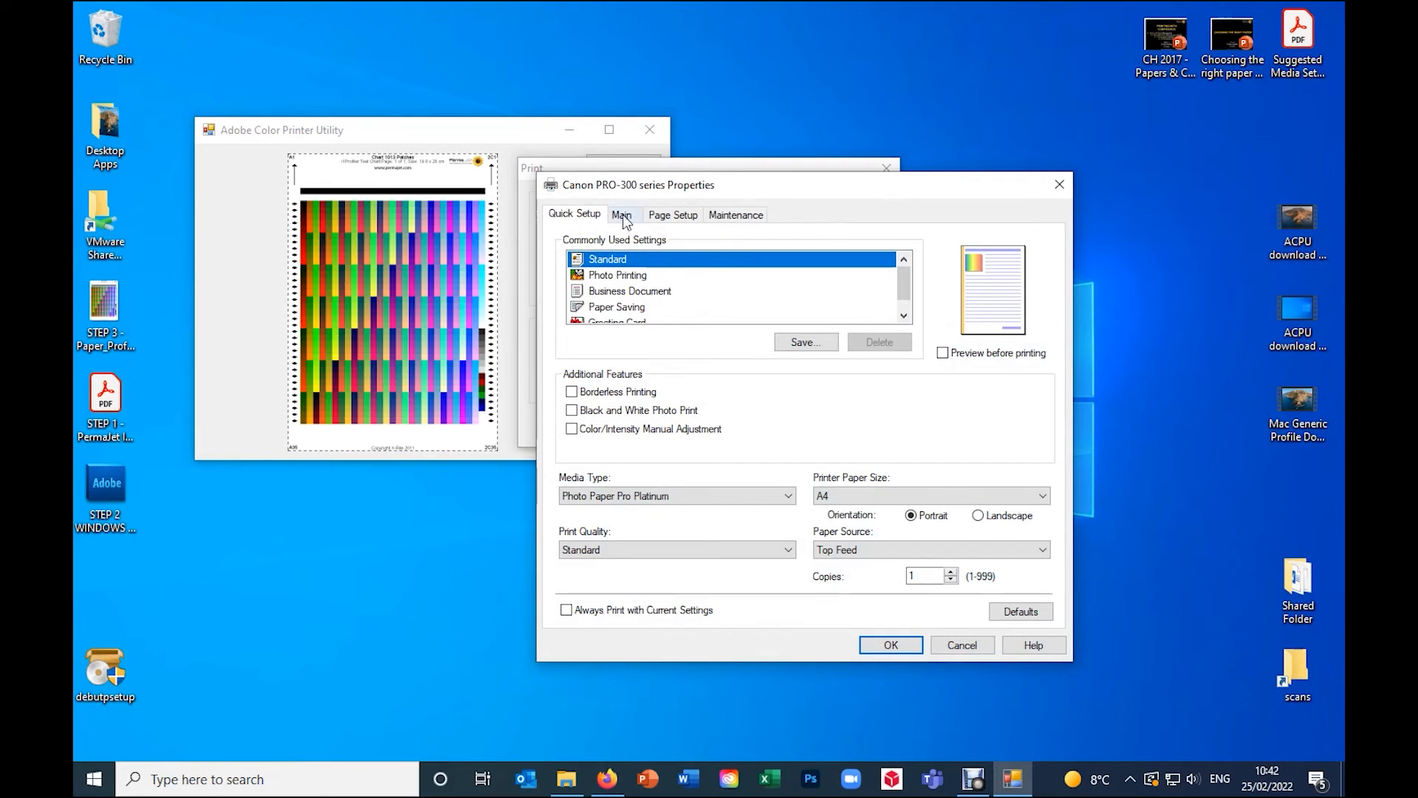
pyautogui.click(622, 216)
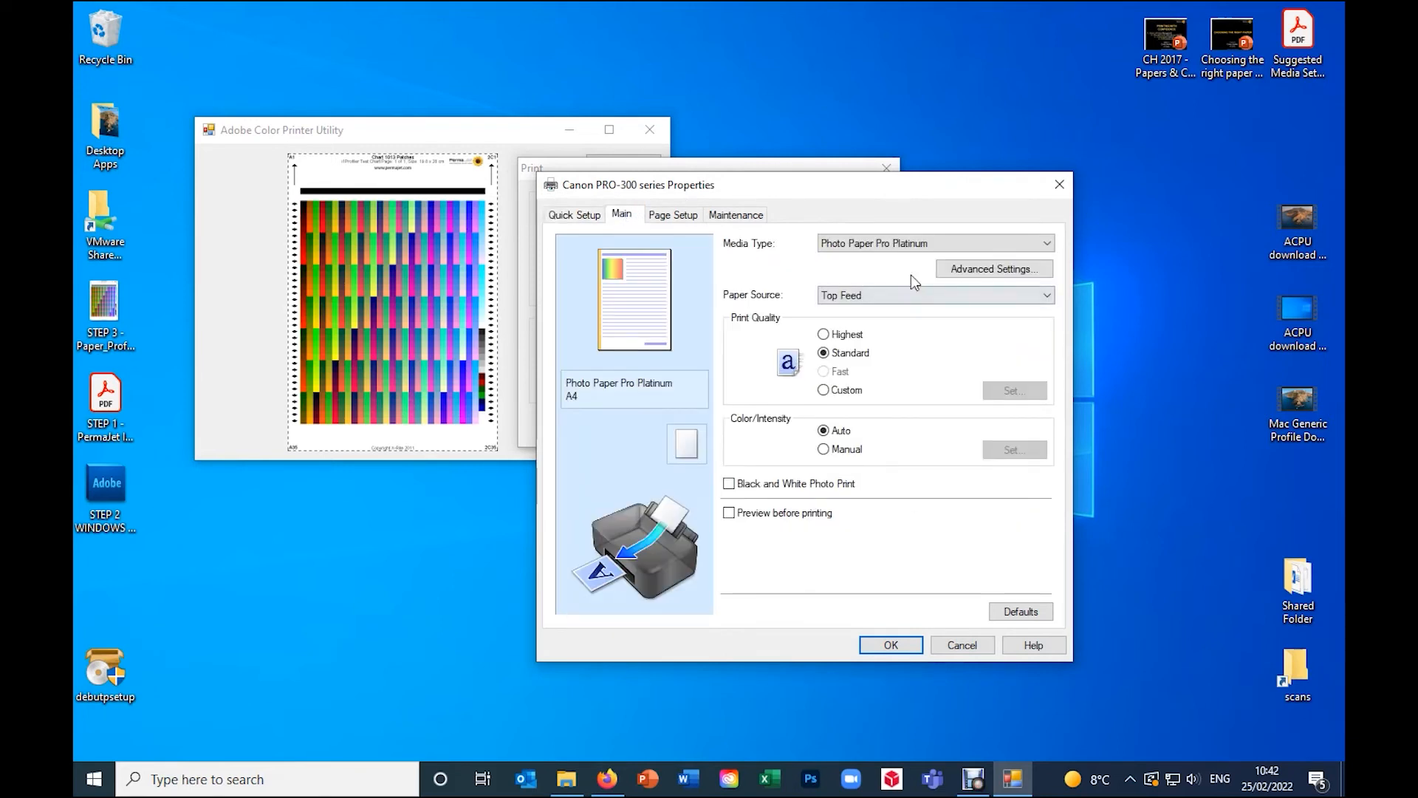
# - Set media type to Photo Paper Pro Luster with manual colour/intensity
pyautogui.click(934, 243)
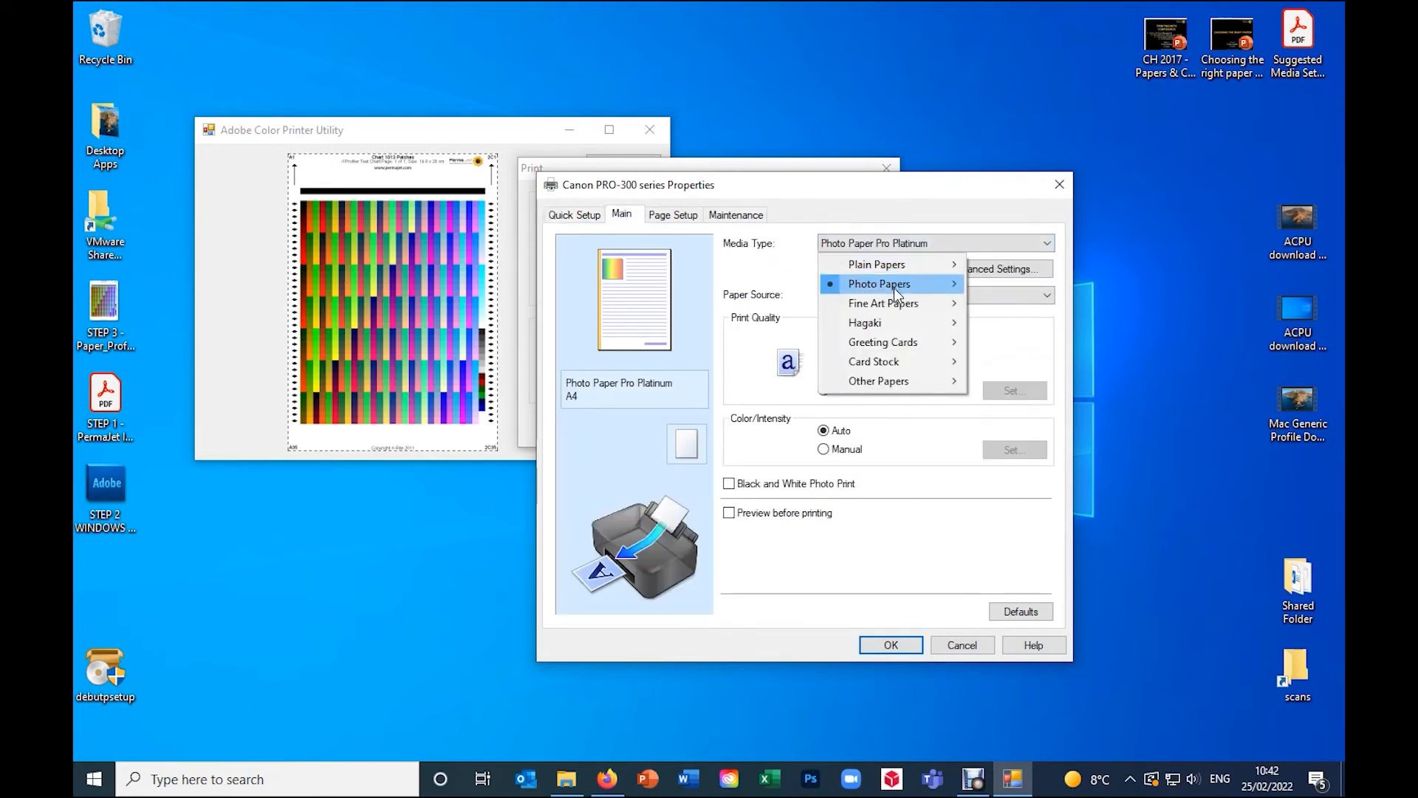
pyautogui.moveTo(881, 284)
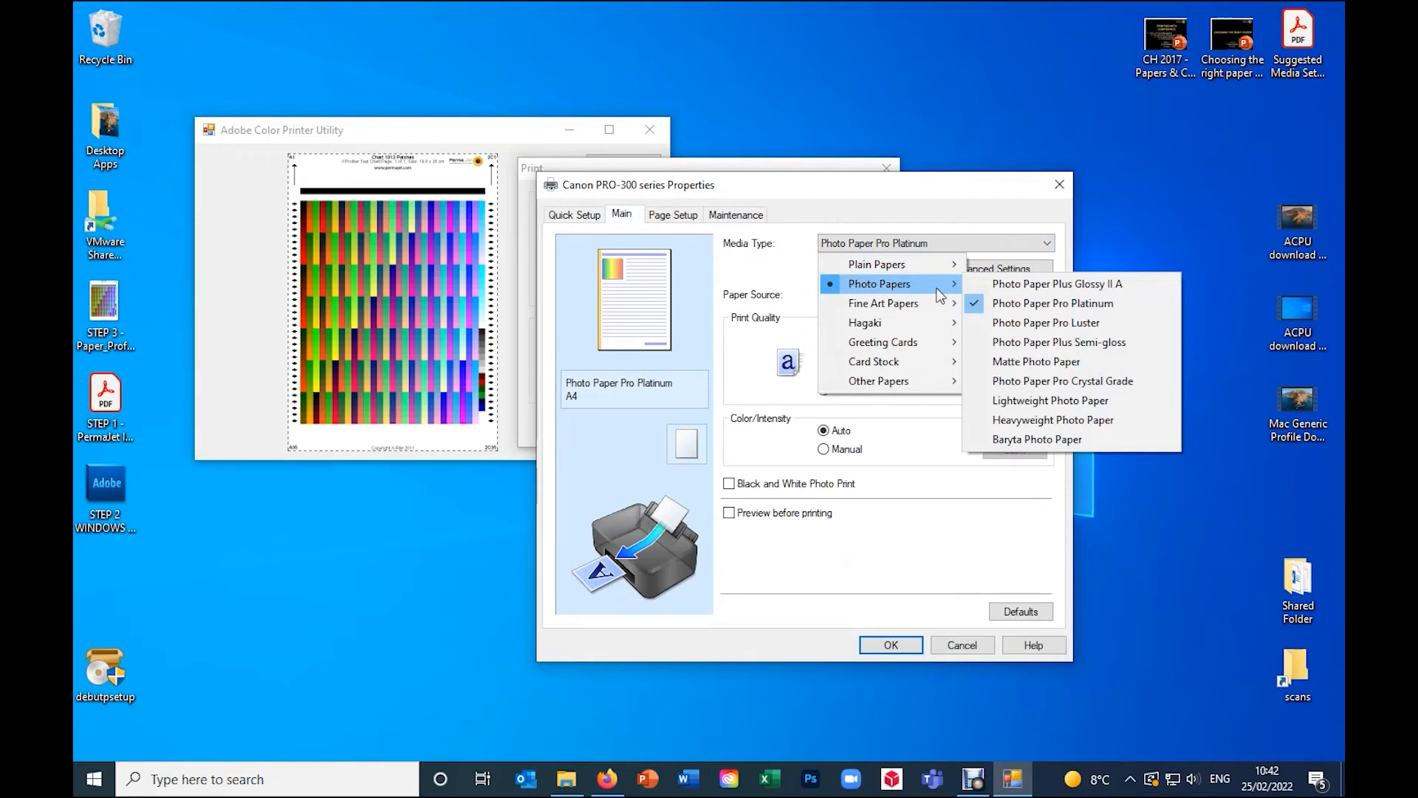
pyautogui.click(1013, 323)
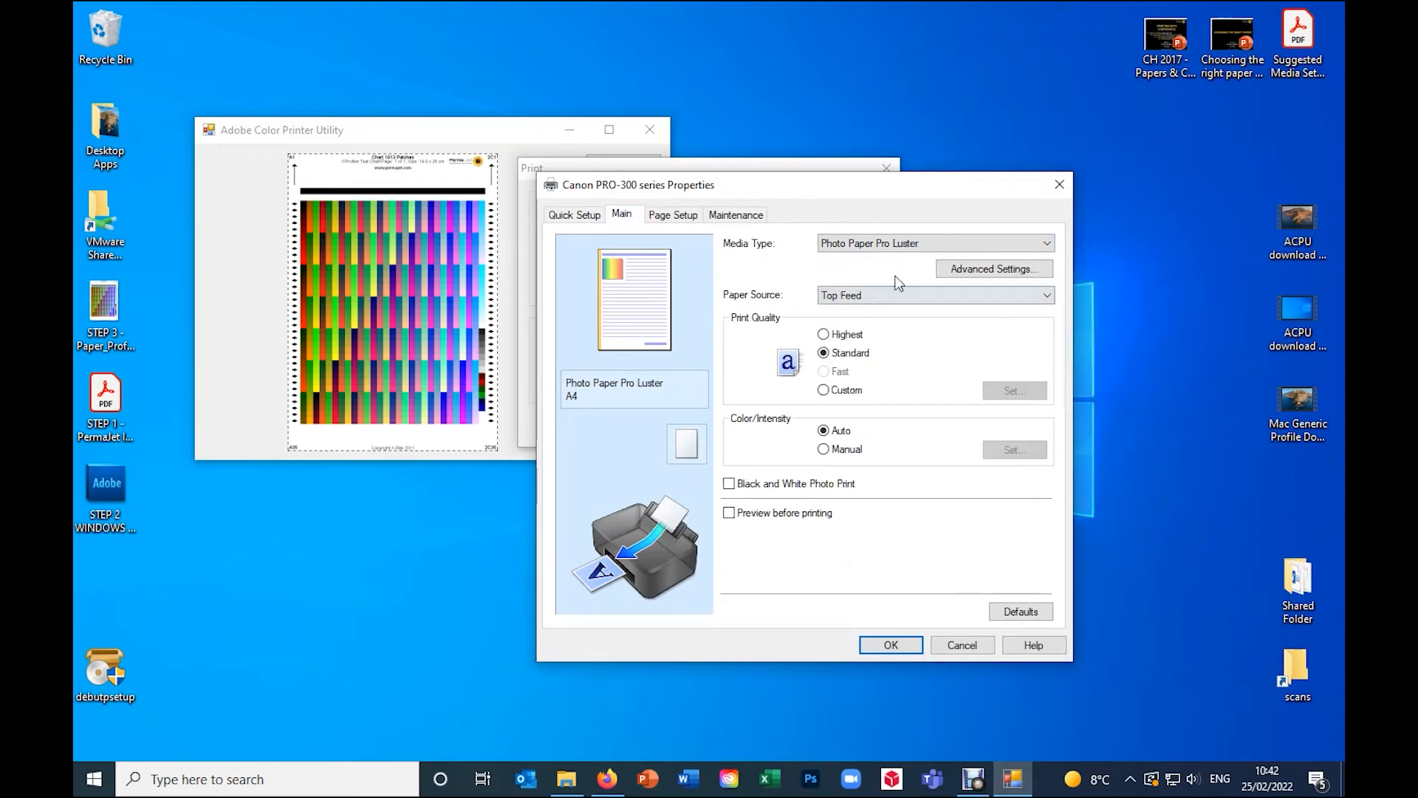
pyautogui.click(823, 449)
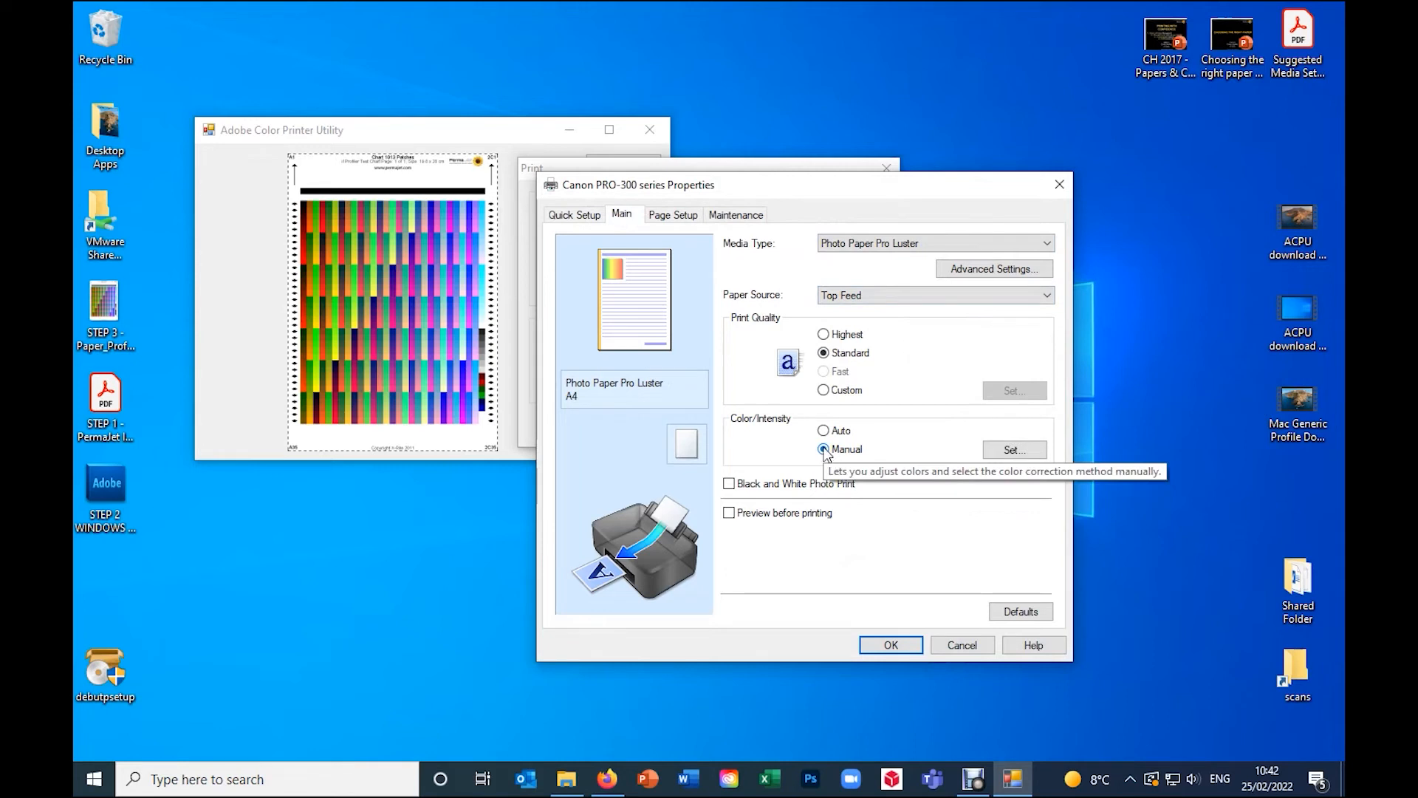
# - Set the Canon driver's colour matching correction to None and confirm back to the print dialog
pyautogui.click(1013, 450)
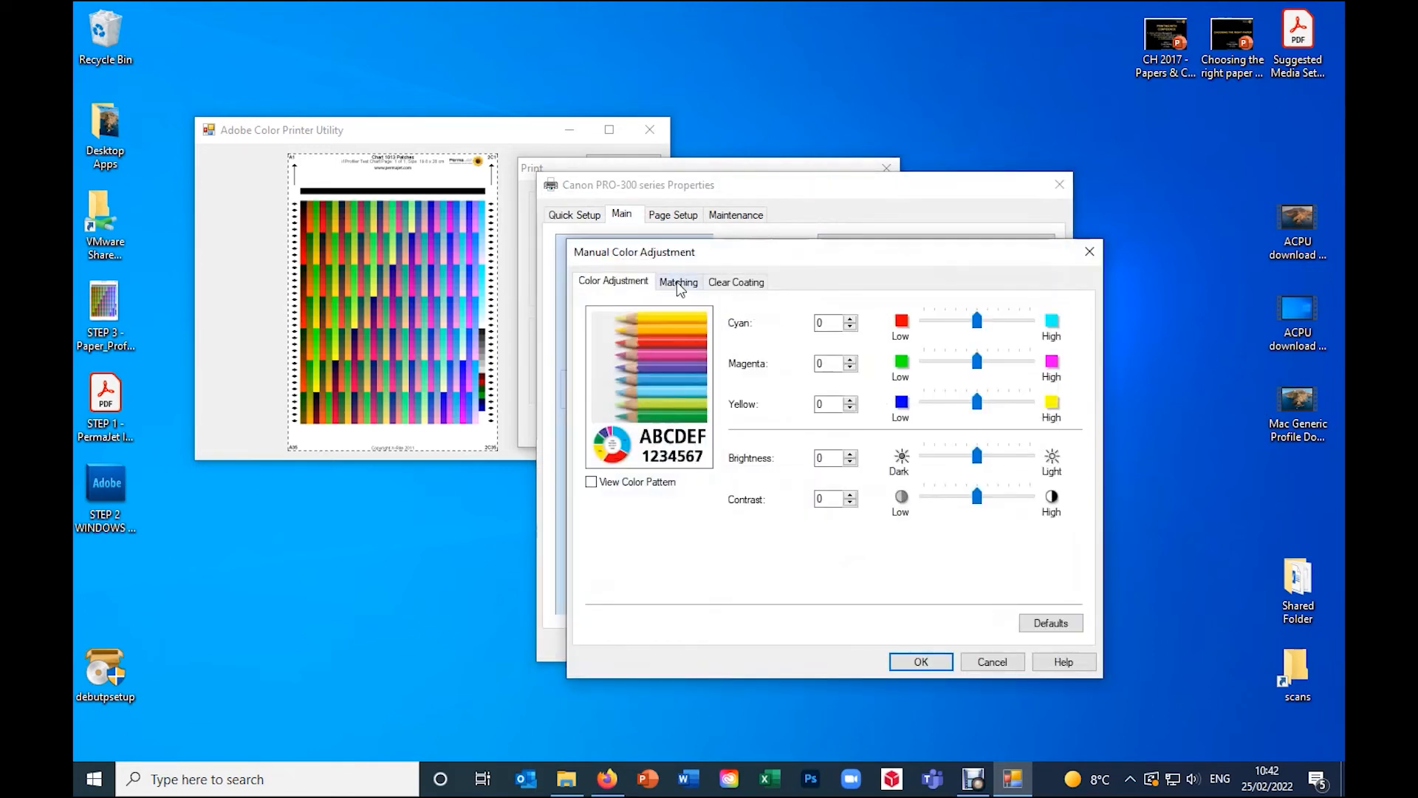
pyautogui.click(678, 283)
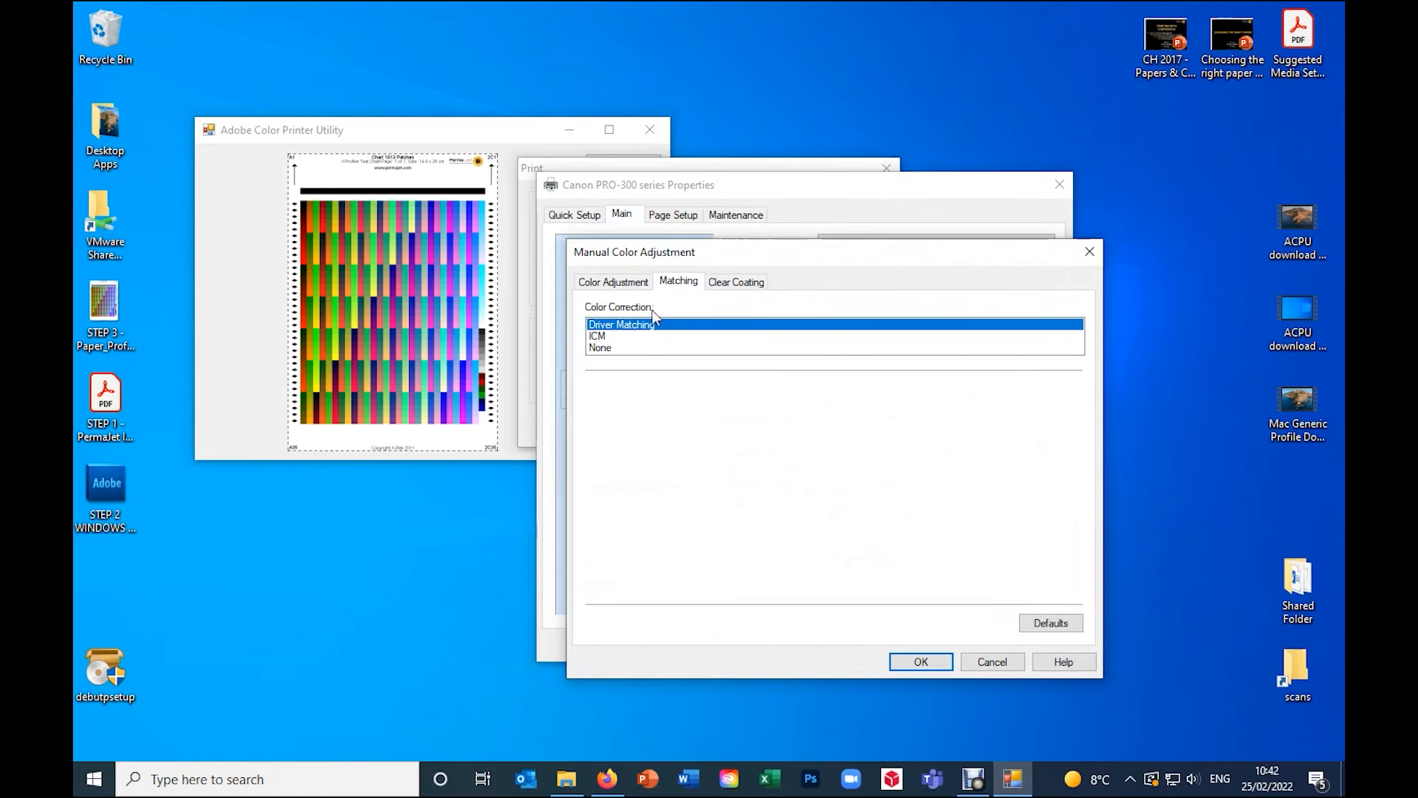
pyautogui.click(609, 348)
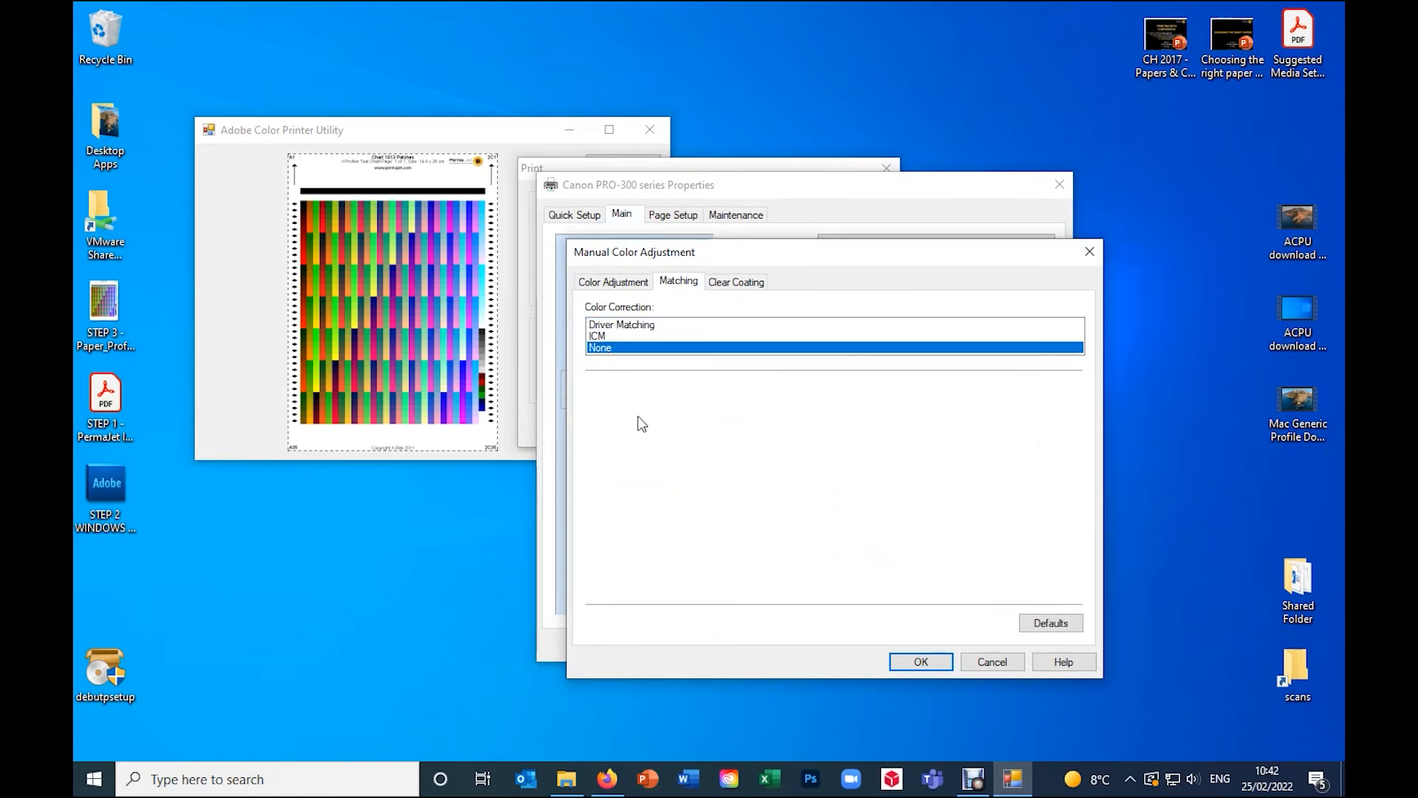
pyautogui.click(921, 662)
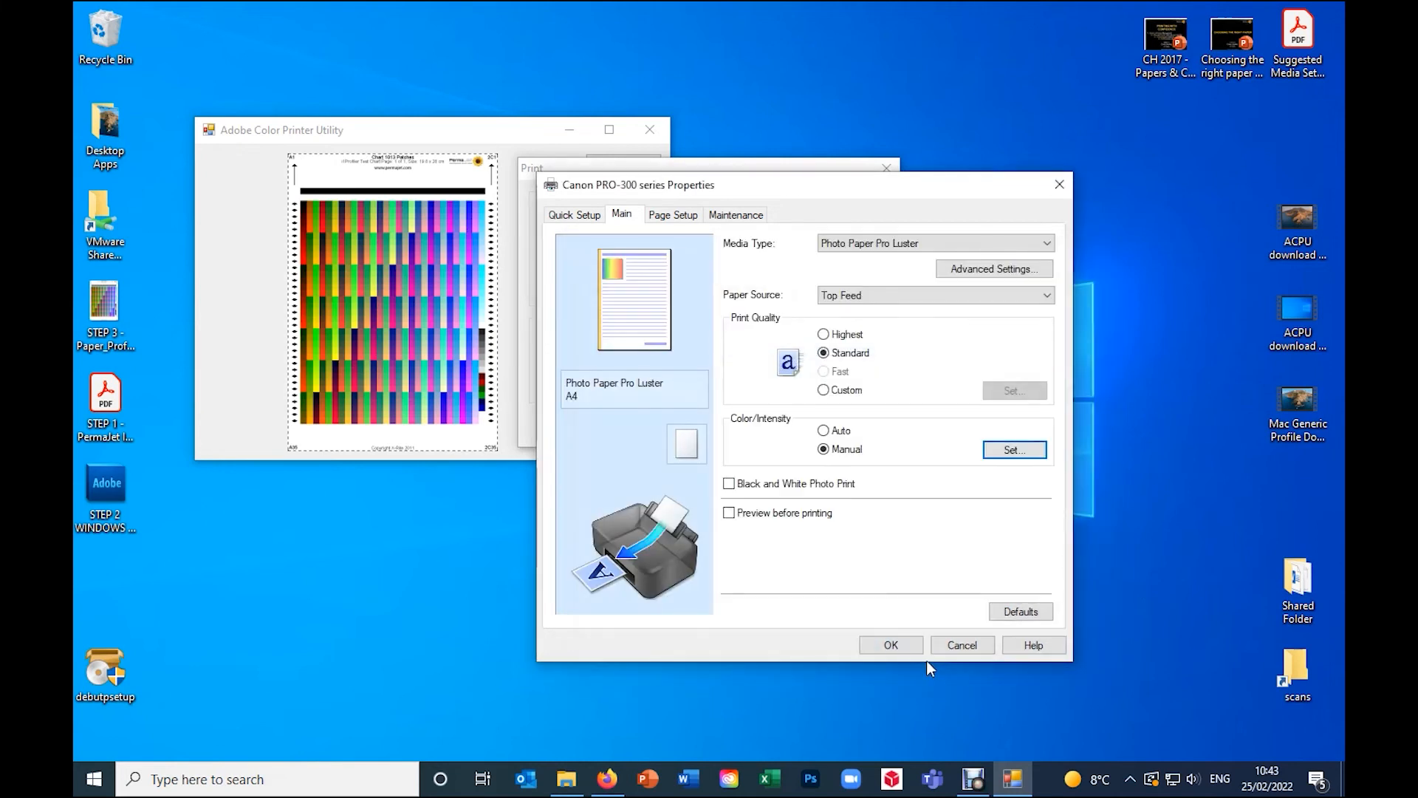
pyautogui.click(888, 650)
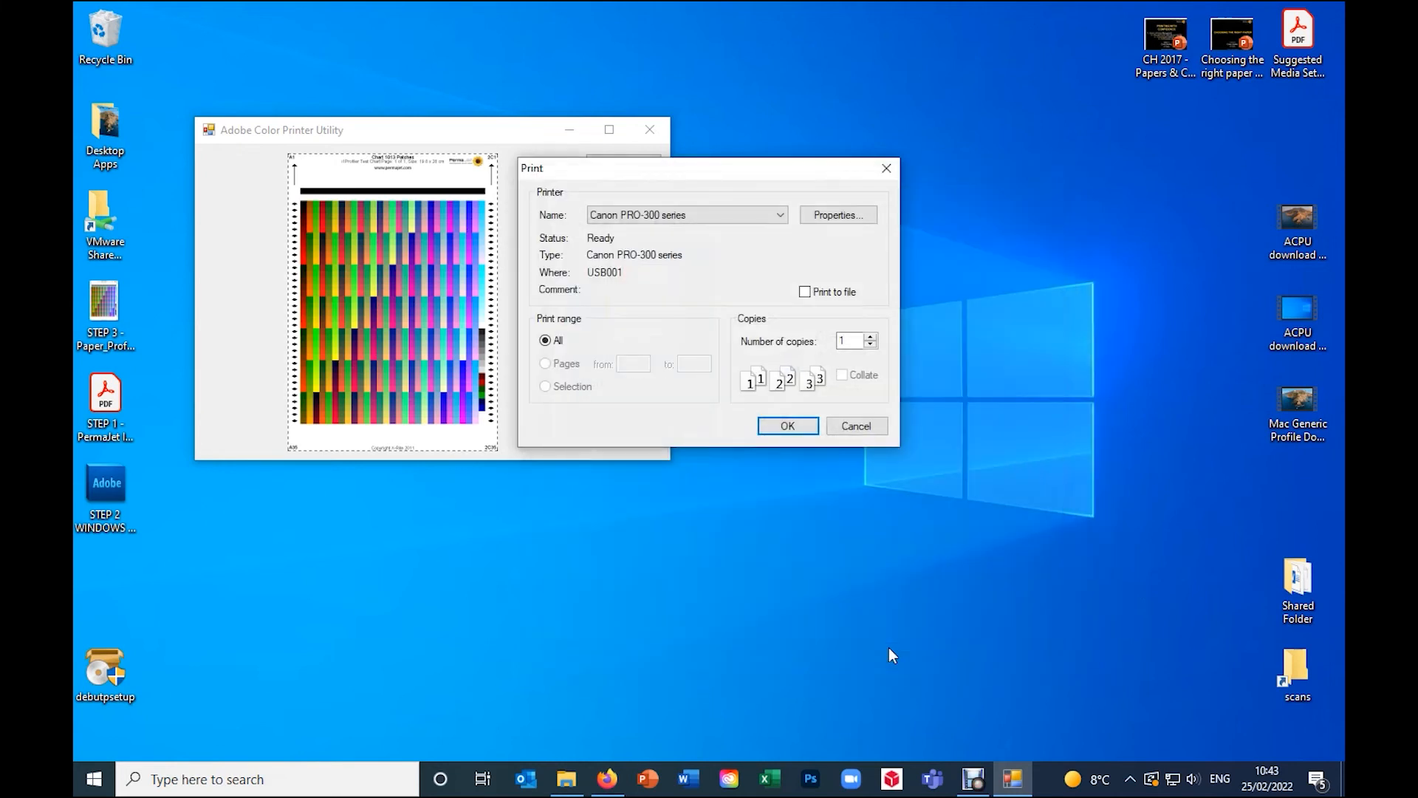